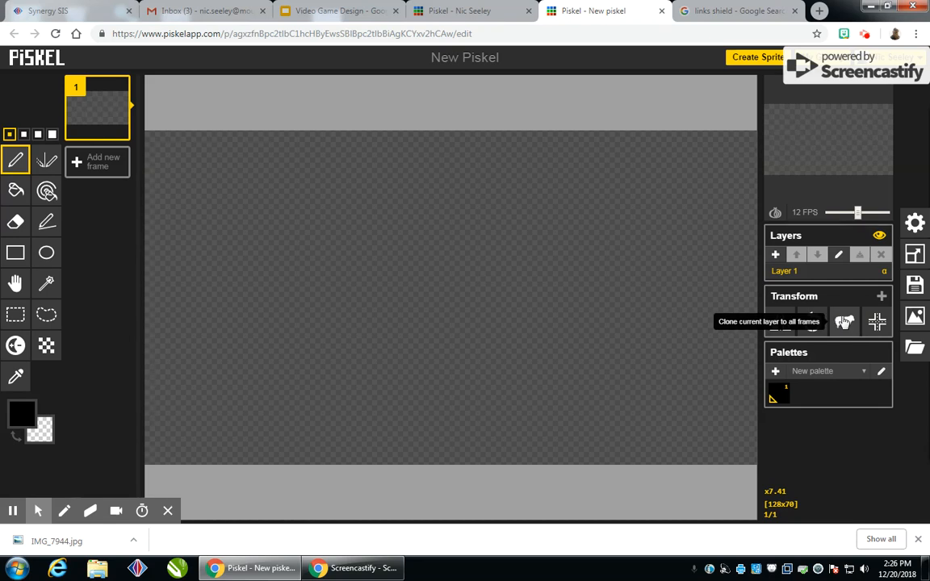
Import the shield picture 61fdZx44YnL._SL1000_ as a single image resized to 32 x 32, replacing the current animation
left_click(915, 348)
left_click(809, 286)
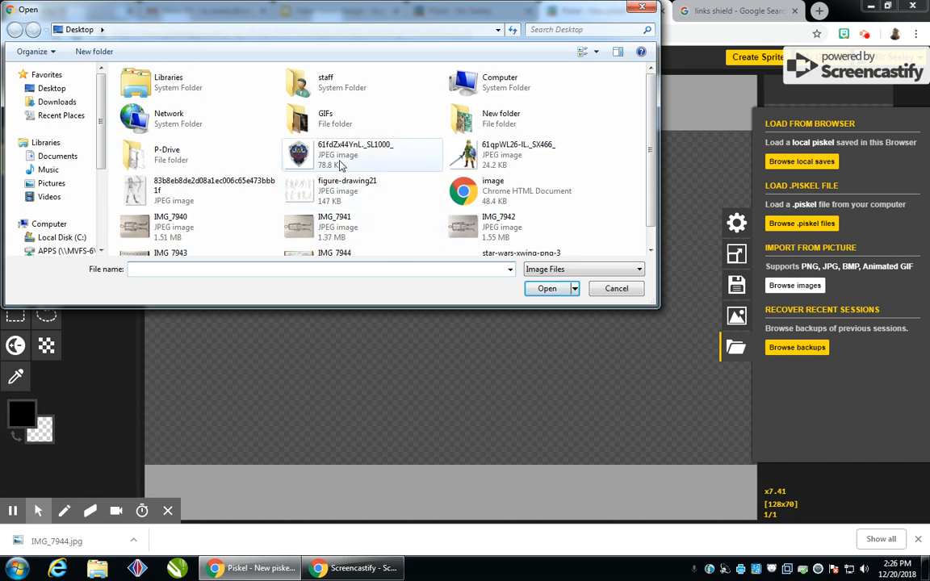
double_click(299, 152)
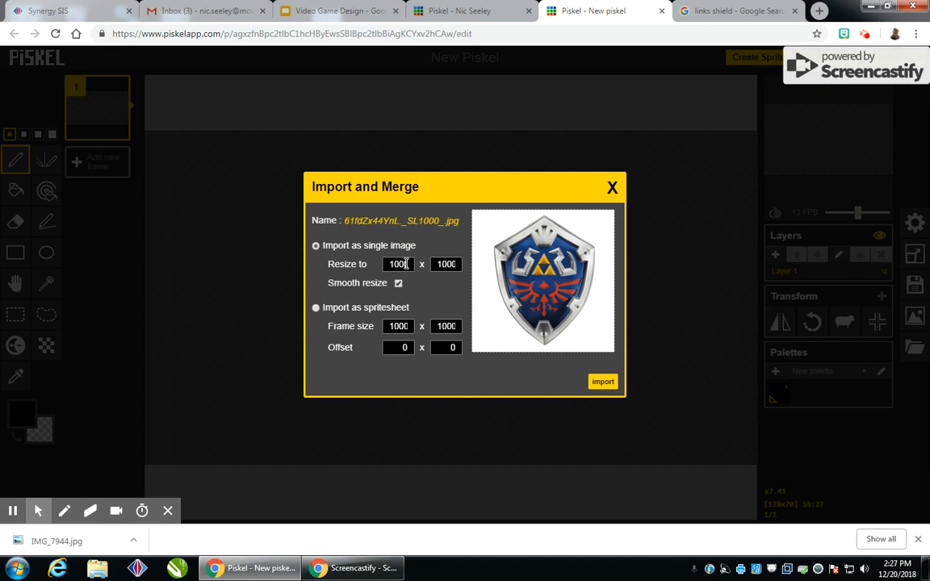
double_click(398, 264)
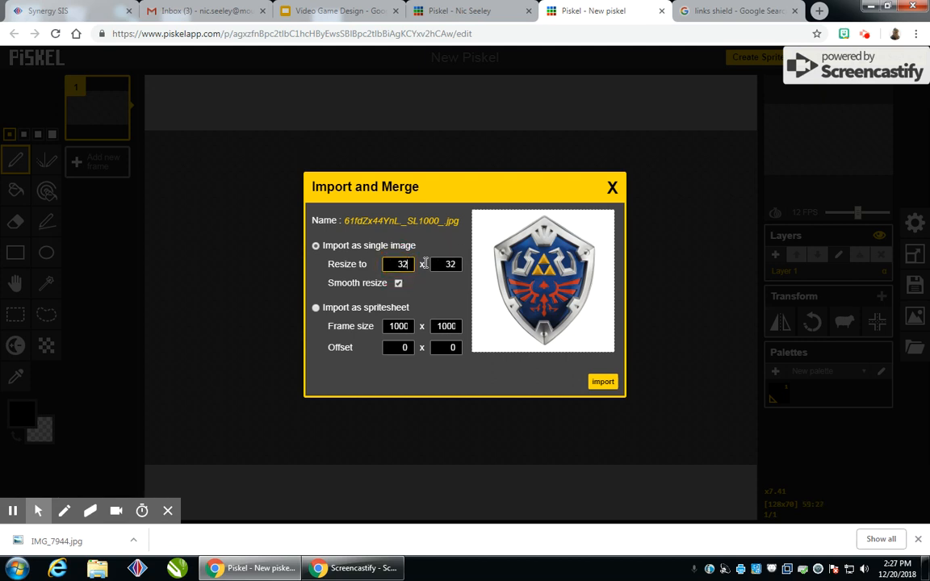
left_click(603, 383)
left_click(528, 120)
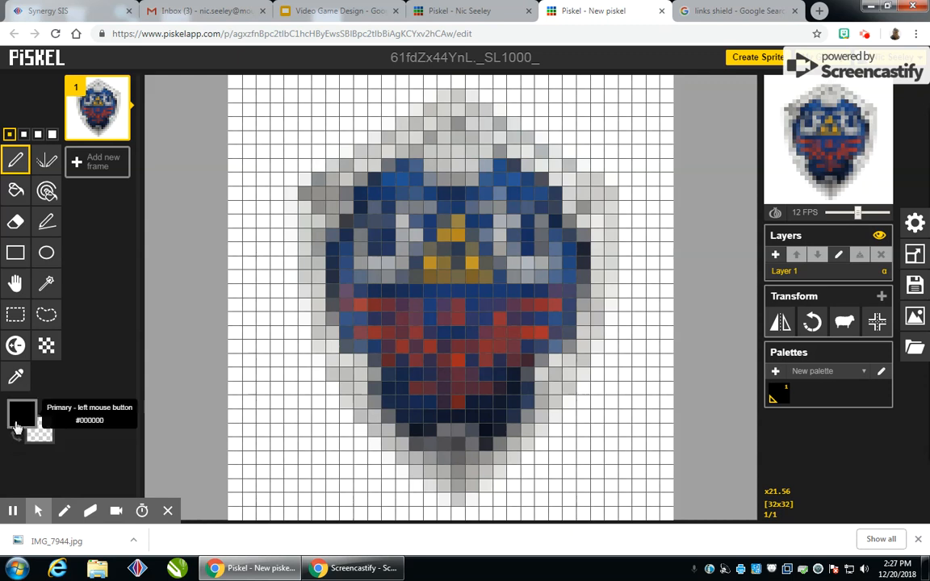
Make transparent the primary colour and clear the white background around the shield, replacing all pixels of the same colour
left_click(14, 438)
mouse_move(255, 314)
left_mouse_down()
mouse_move(274, 354)
mouse_move(236, 344)
mouse_move(245, 312)
mouse_move(259, 370)
mouse_move(249, 313)
left_mouse_up()
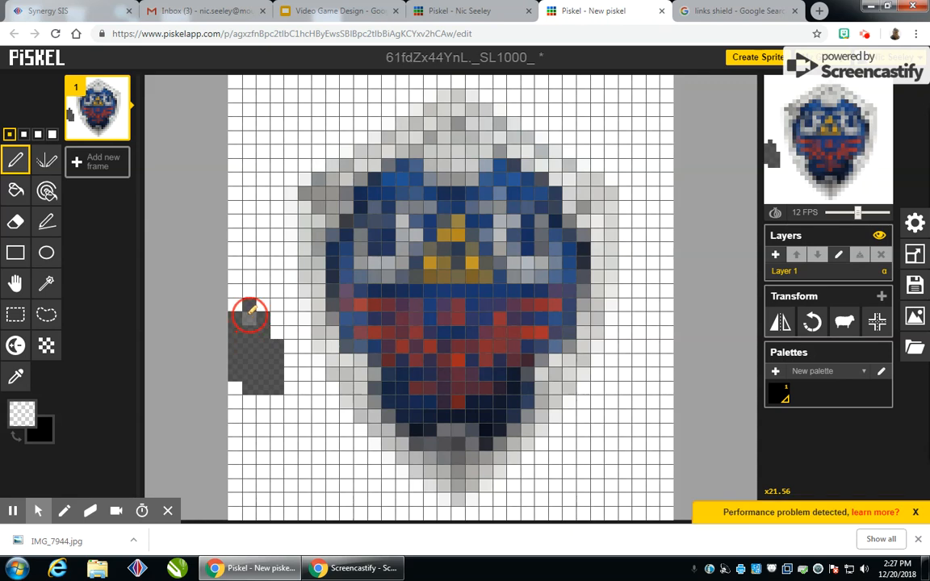
left_click(51, 134)
mouse_move(251, 91)
left_mouse_down()
mouse_move(260, 89)
mouse_move(261, 139)
left_mouse_up()
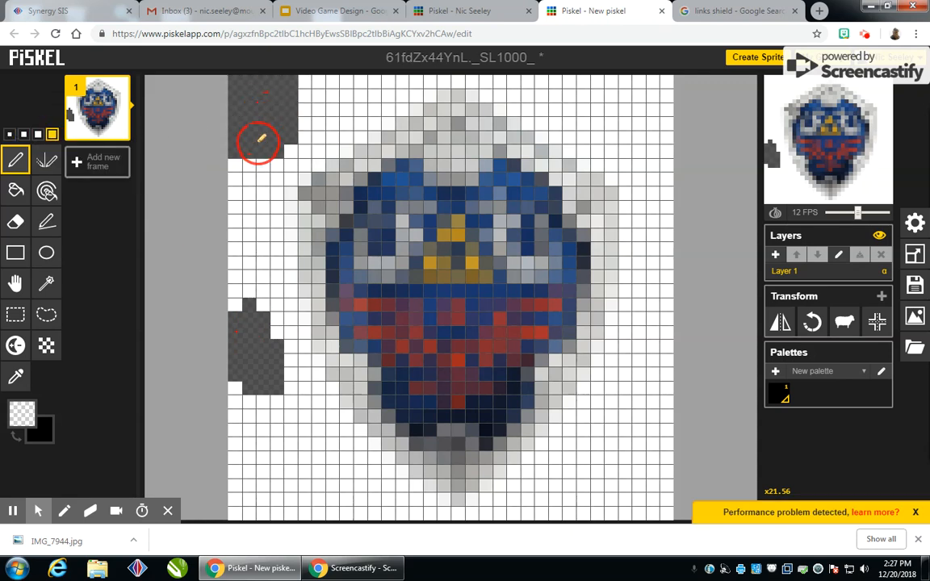
left_click(45, 194)
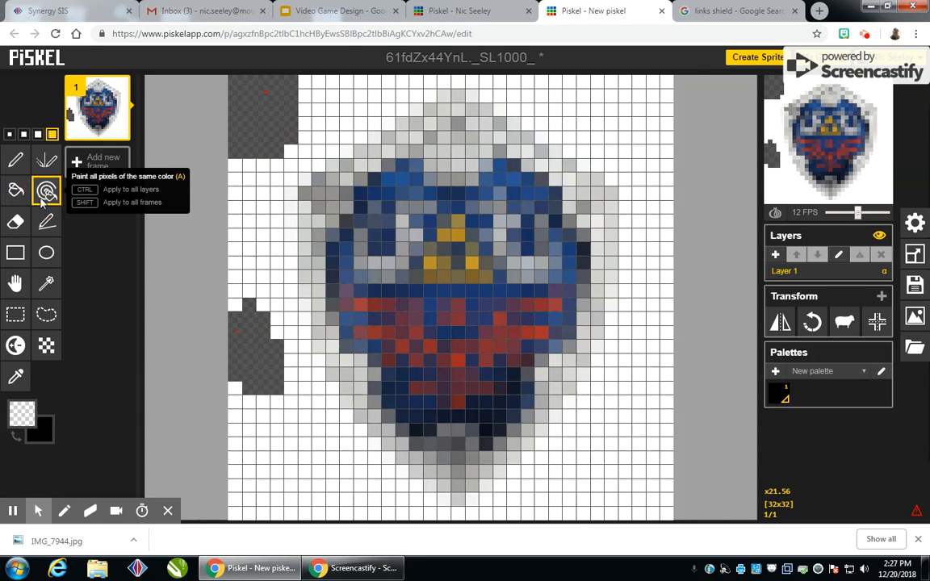
left_click(642, 131)
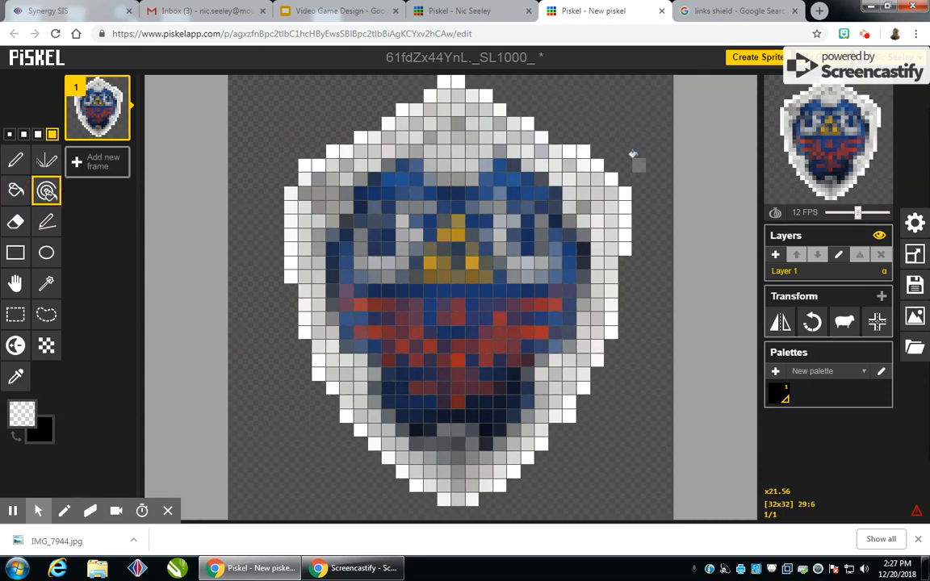
Clear the leftover near-white pixels along the shield's outer edges by replacing each shade with transparency
left_click(625, 251)
left_click(626, 232)
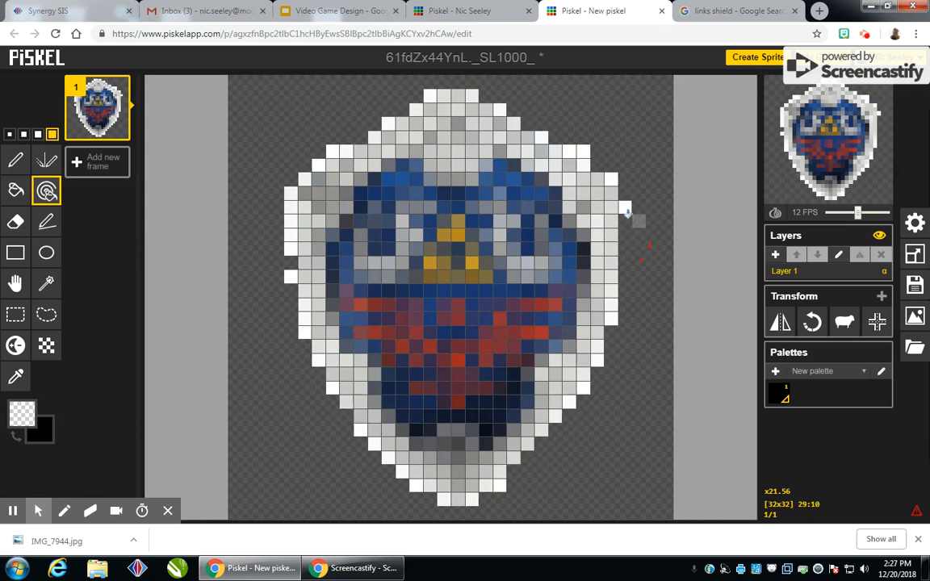
left_click(626, 207)
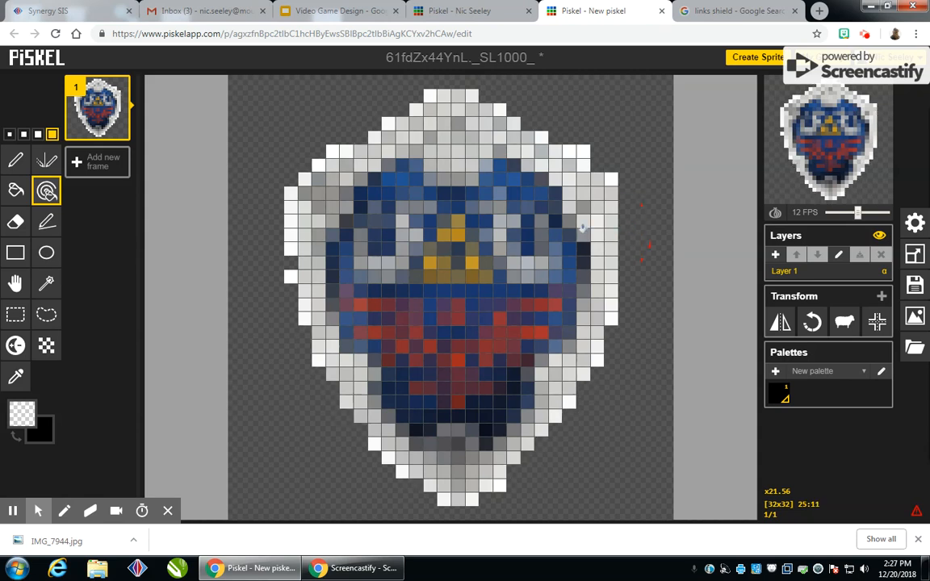
left_click(287, 244)
left_click(293, 208)
left_click(296, 198)
left_click(302, 180)
left_click(318, 165)
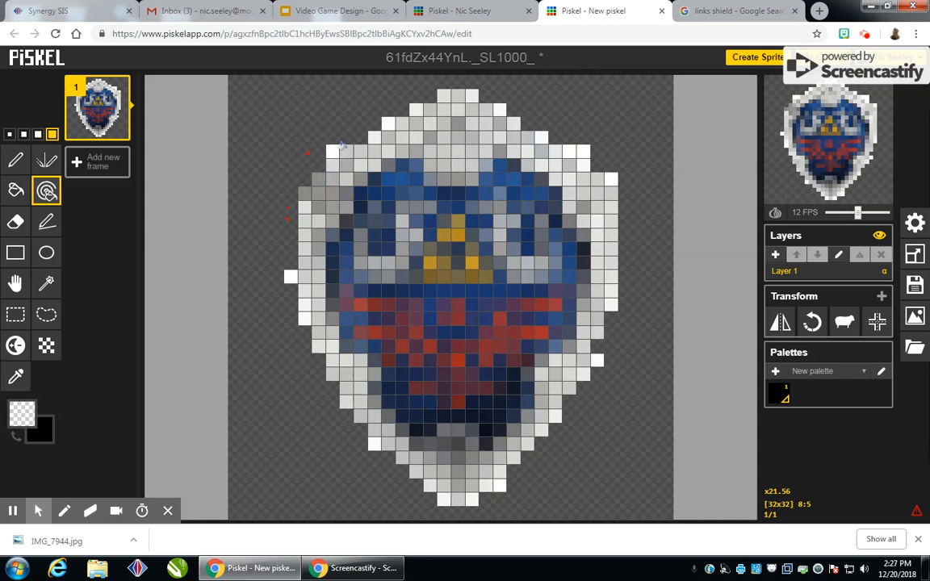
left_click(334, 153)
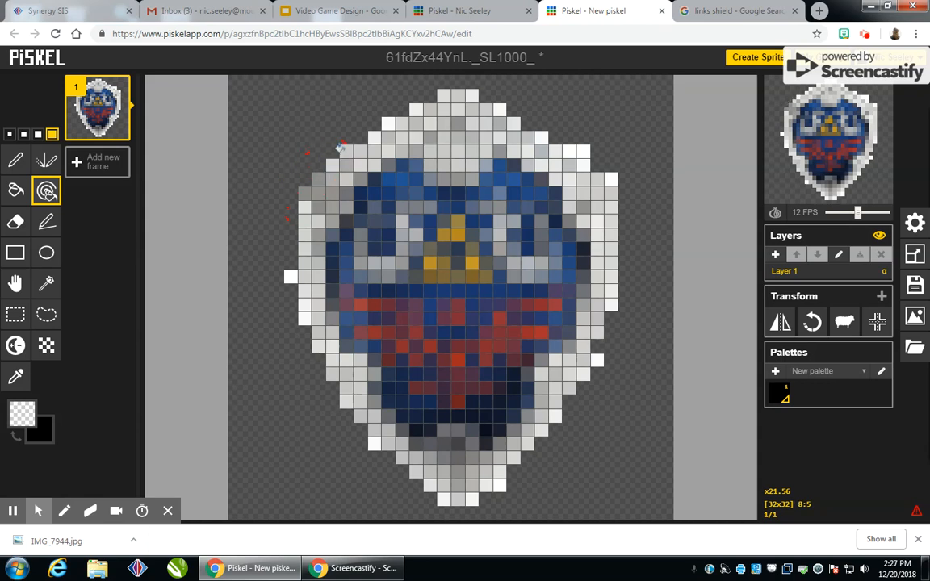
left_click(289, 269)
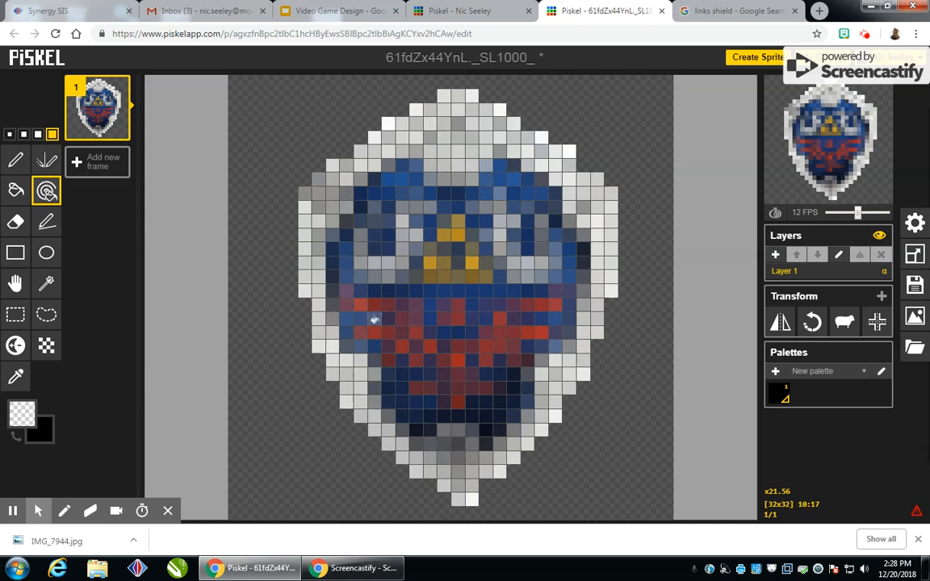
Duplicate the shield frame and move the shield one pixel down in the copy
left_click(99, 174)
left_click(118, 158)
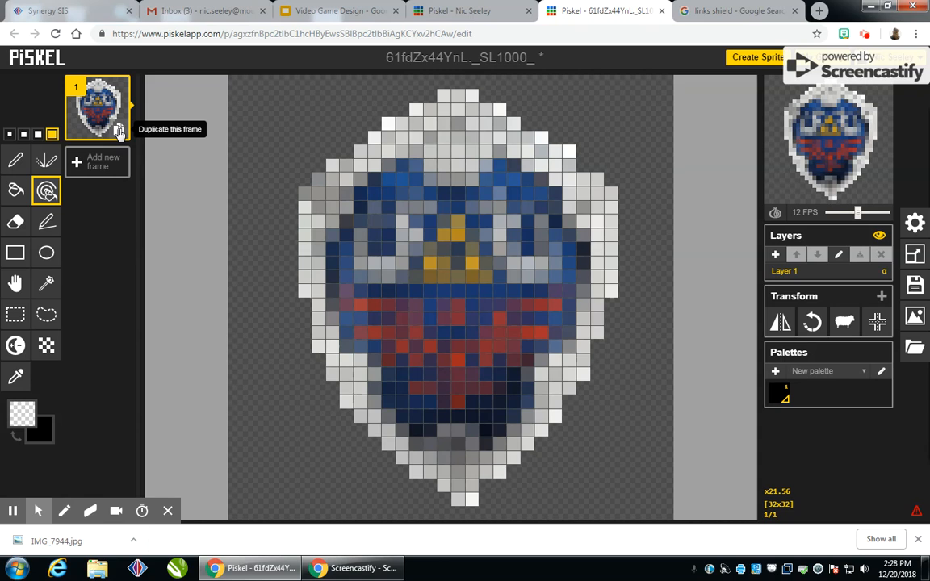
left_click(119, 132)
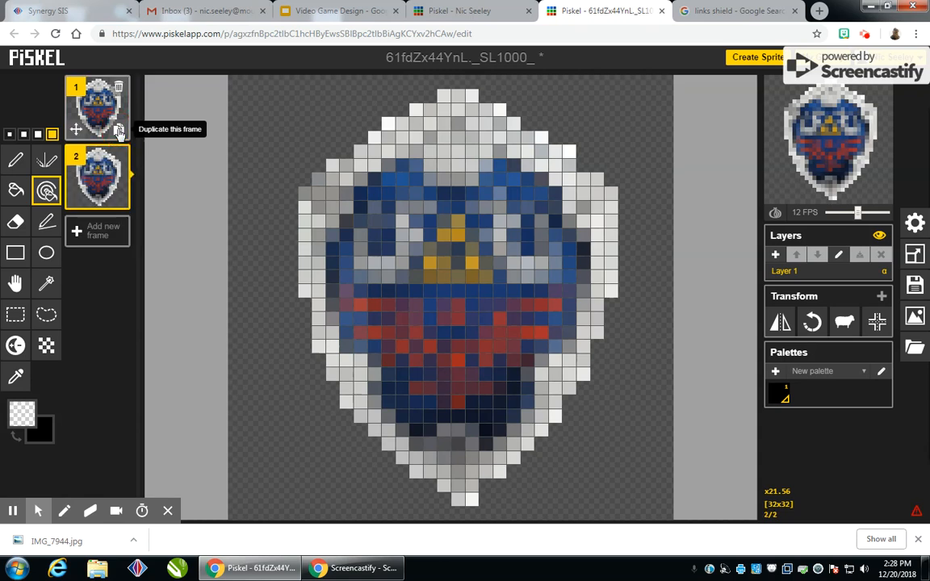
left_click(16, 285)
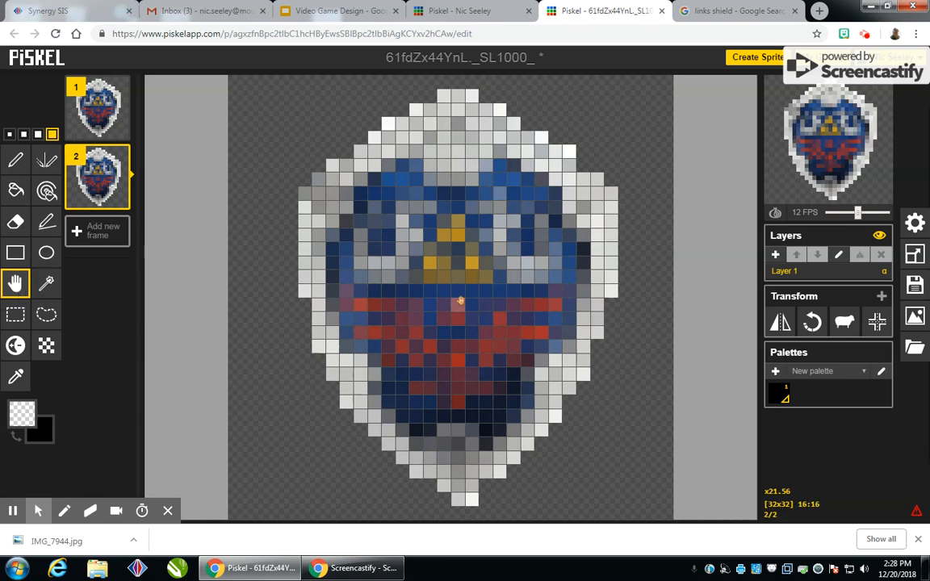
left_click_drag(461, 309, 458, 317)
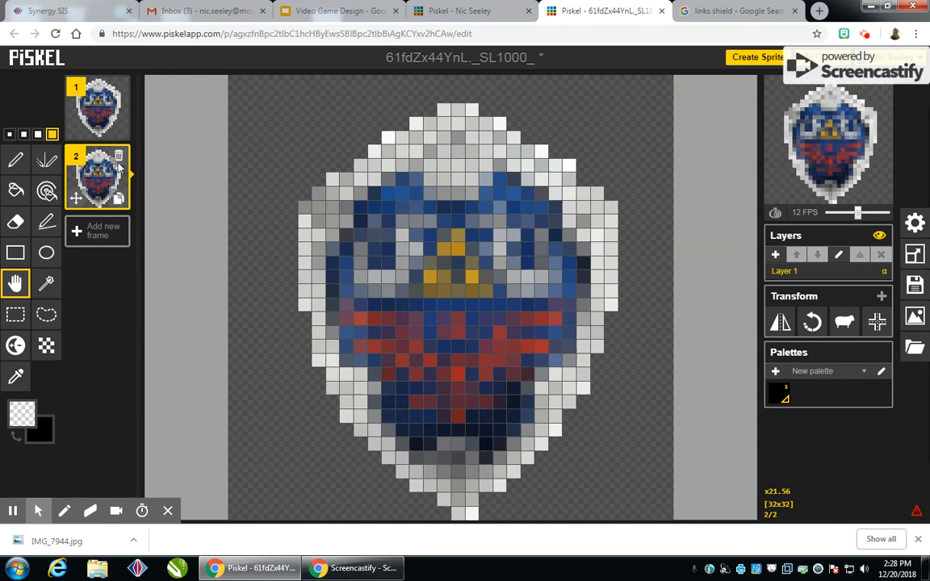
Duplicate frame 2, and move the shield one pixel up in frame 1
left_click(117, 198)
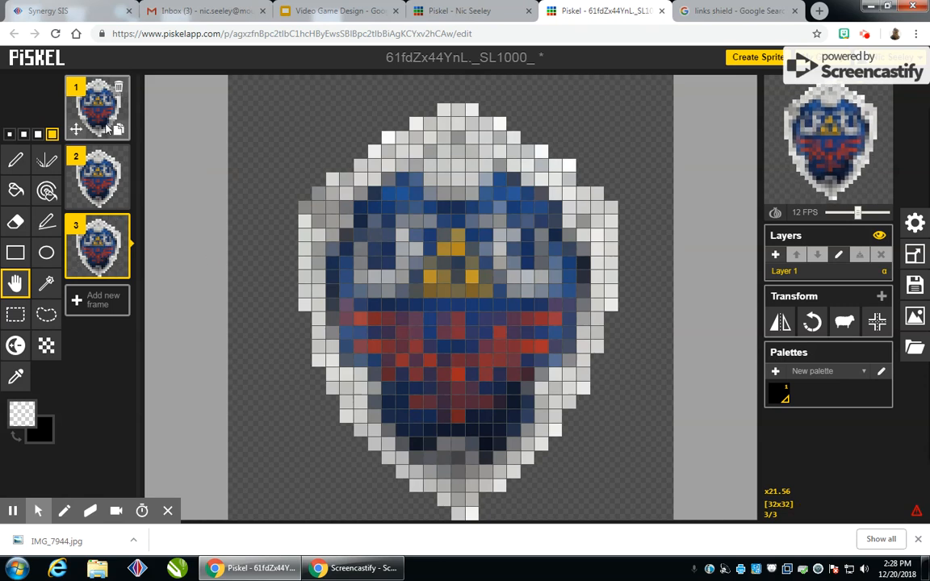
key("Up")
key("Up")
left_click_drag(448, 203, 443, 190)
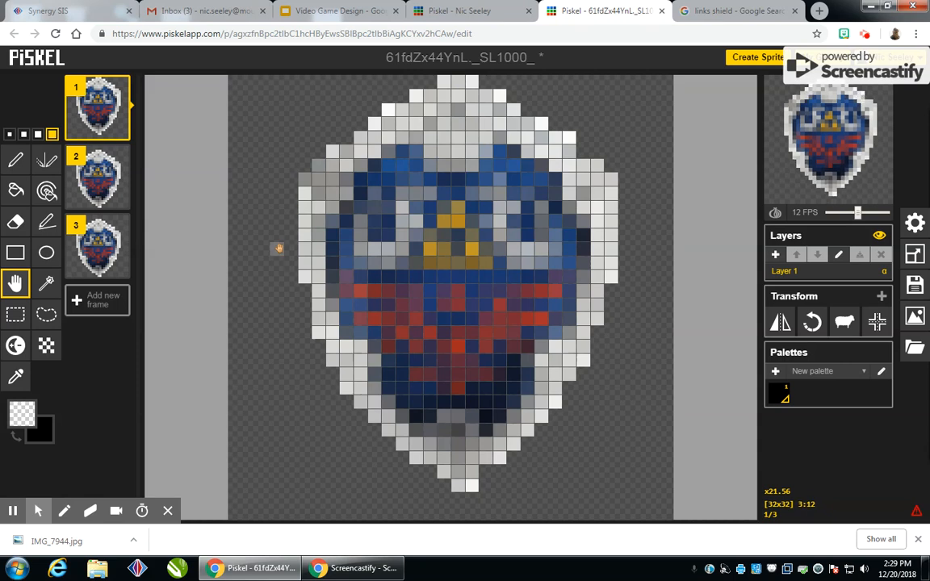
Set the primary colour to the yellow-green rgb(204, 238, 58) and switch to the Pen tool
mouse_move(77, 126)
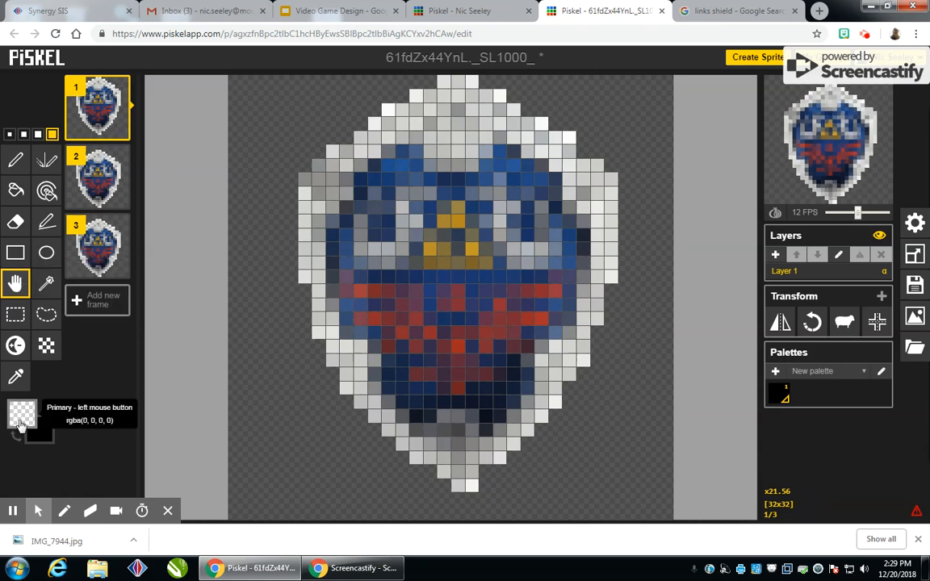
left_click(20, 420)
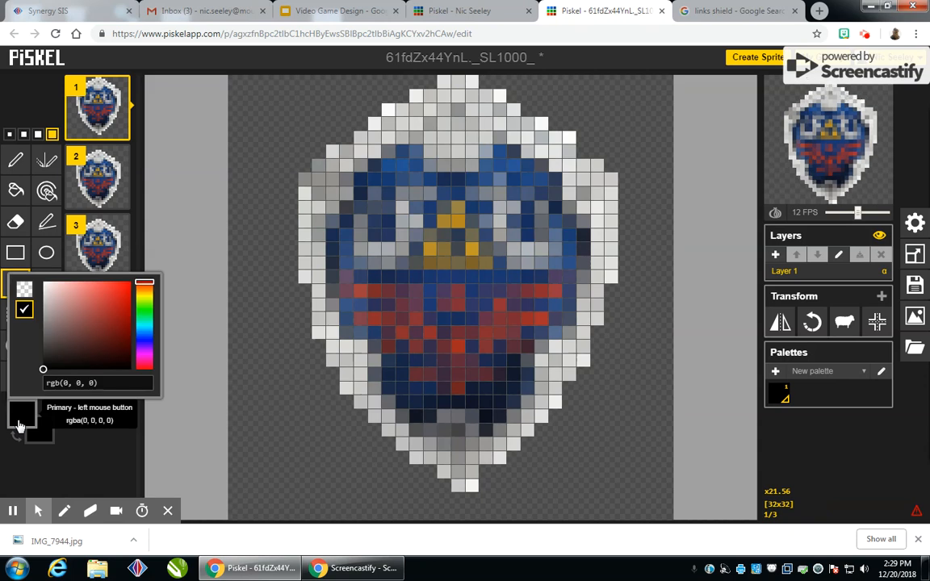
left_click(148, 300)
left_click(111, 292)
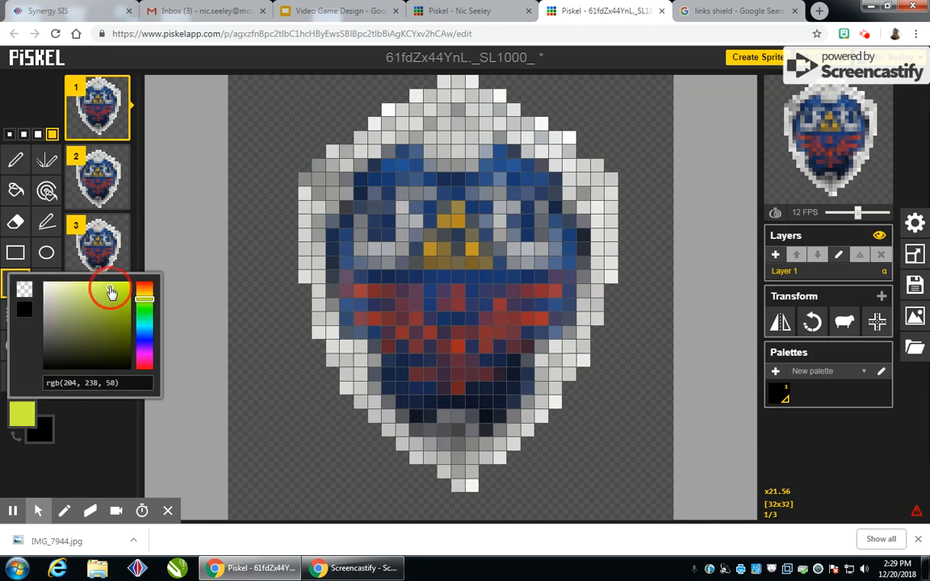
left_click(16, 160)
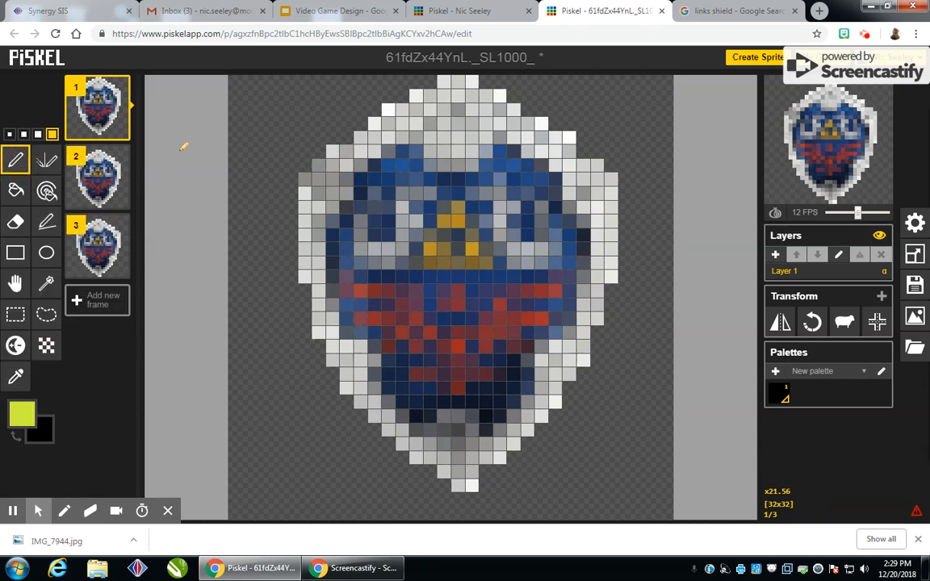
Undo the oversized dot and scatter single-pixel yellow-green sparkles around the shield in frame 1
left_click(255, 130)
key("ctrl+z")
left_click(9, 135)
left_click(277, 263)
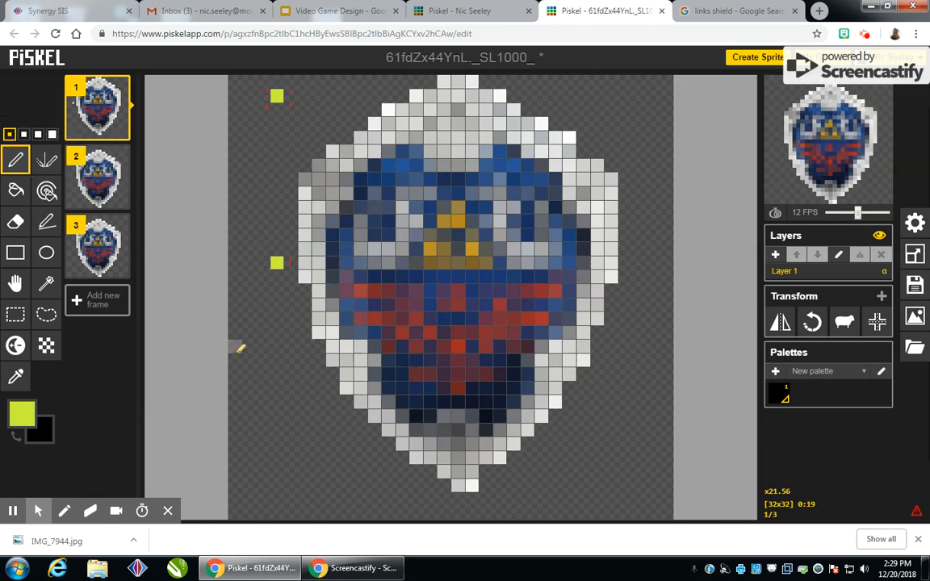
left_click(235, 346)
left_click(332, 457)
left_click(583, 444)
left_click(652, 262)
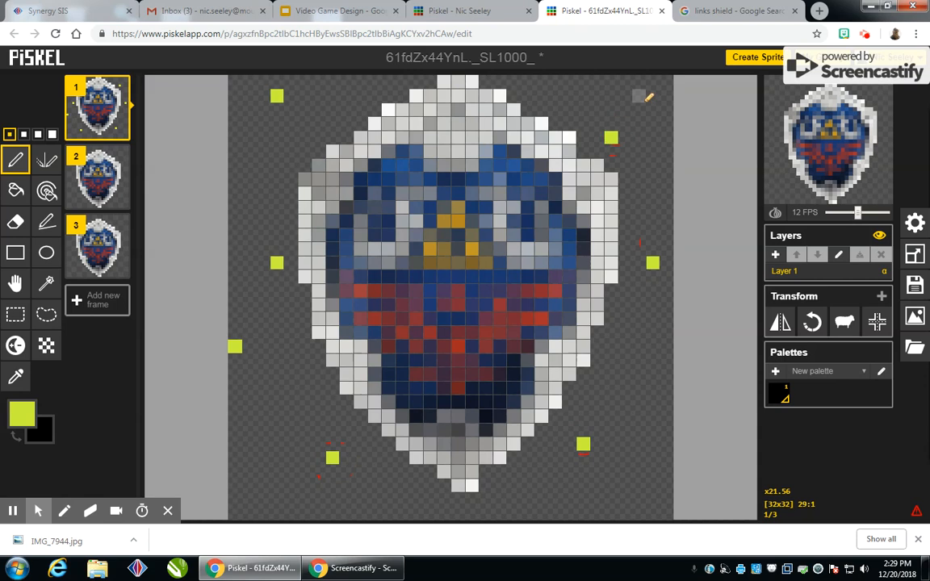
Scatter single-pixel yellow-green sparkles around the shield in frame 2, at different spots than in frame 1
left_click(97, 176)
left_click(263, 138)
left_click(569, 96)
left_click(333, 151)
left_click(248, 276)
left_click(277, 431)
left_click(360, 458)
left_click(555, 458)
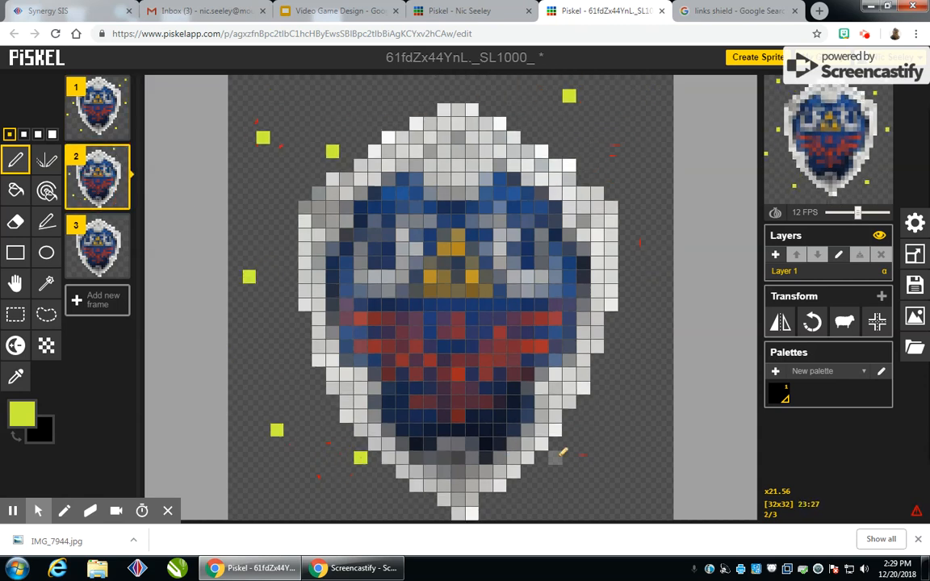
left_click(666, 374)
left_click(639, 277)
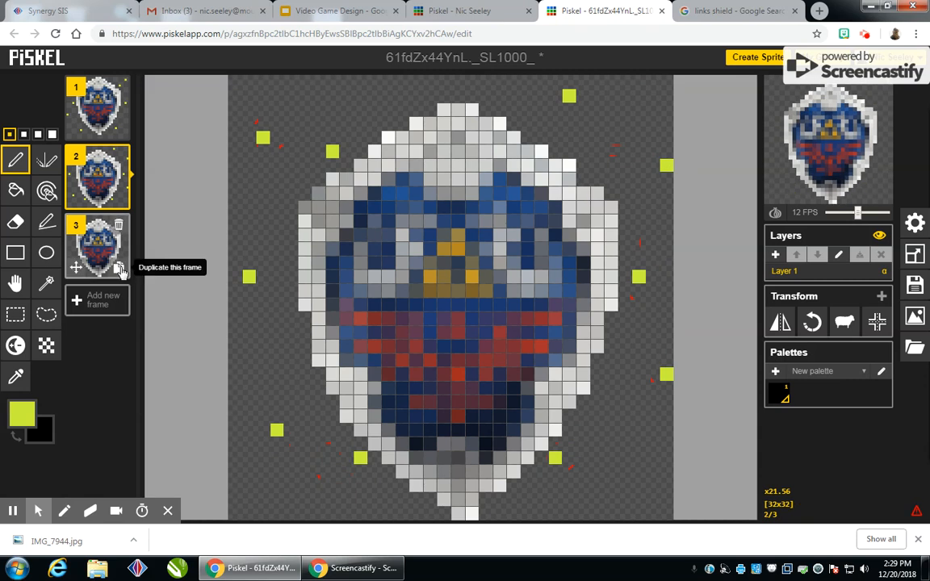
Duplicate frame 3 and scatter single-pixel yellow-green sparkles around the shield in the new fourth frame
left_click(121, 269)
left_click(235, 347)
left_click(277, 249)
left_click(276, 134)
left_click(361, 96)
left_click(625, 123)
left_click(666, 305)
left_click(626, 443)
left_click(639, 500)
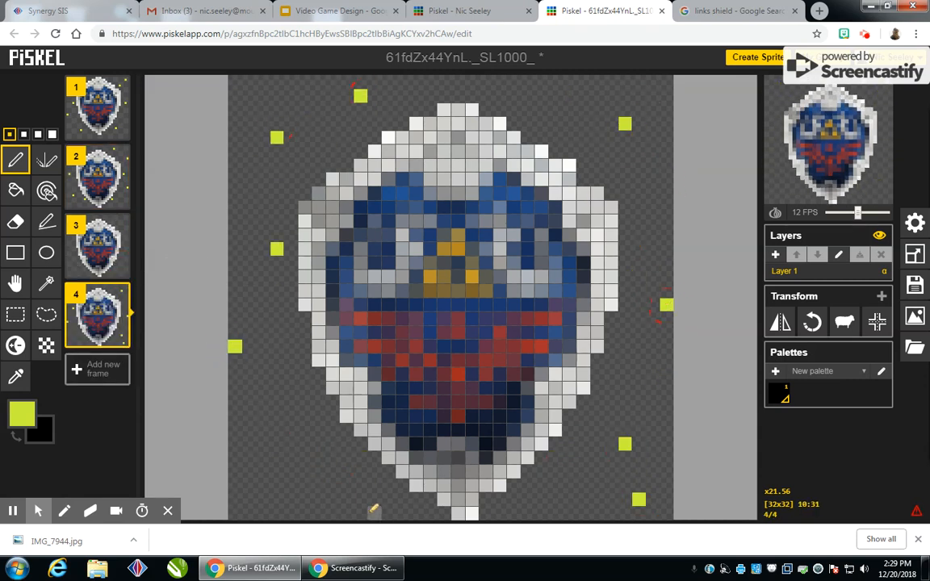
left_click(347, 472)
left_click(291, 499)
left_click(277, 431)
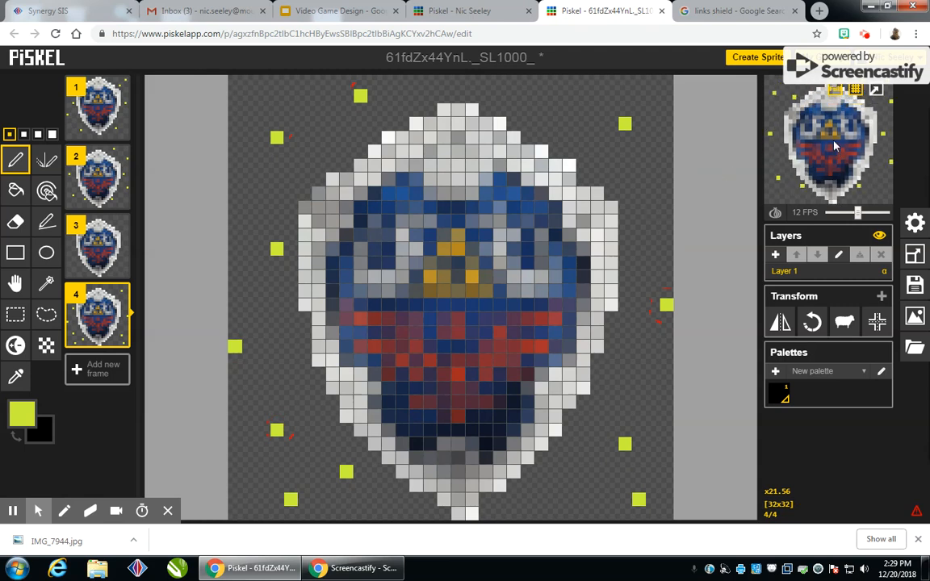
Create a new sprite and import the character picture 61qpWL26-IL._SX466_ as a single image resized to 32 x 34
left_click(749, 58)
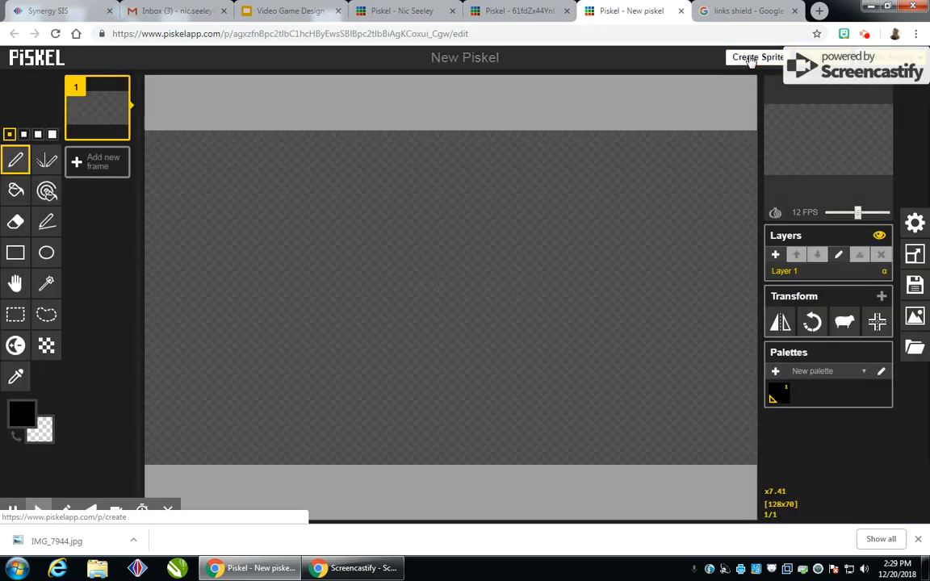
left_click(915, 352)
left_click(795, 286)
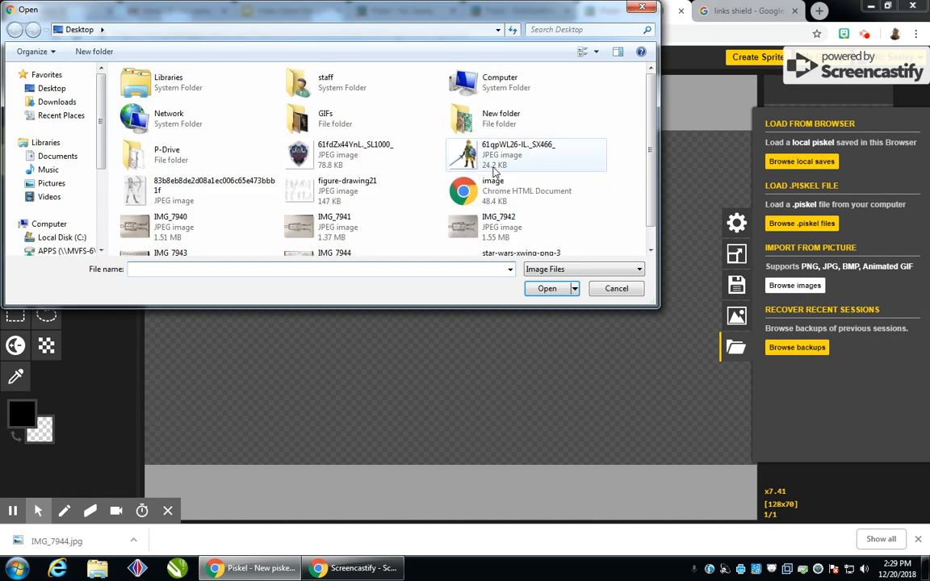
double_click(495, 168)
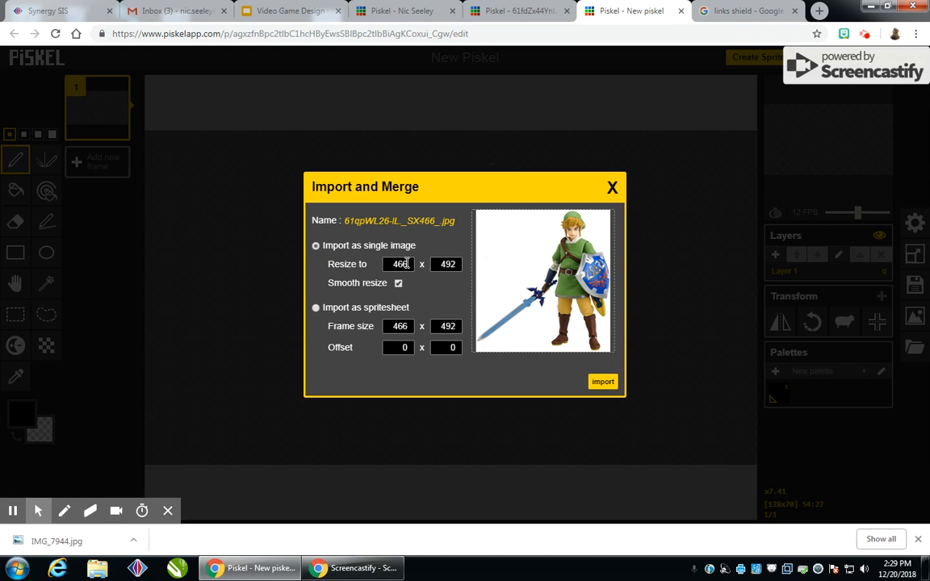
left_click_drag(407, 264, 352, 269)
left_click(602, 381)
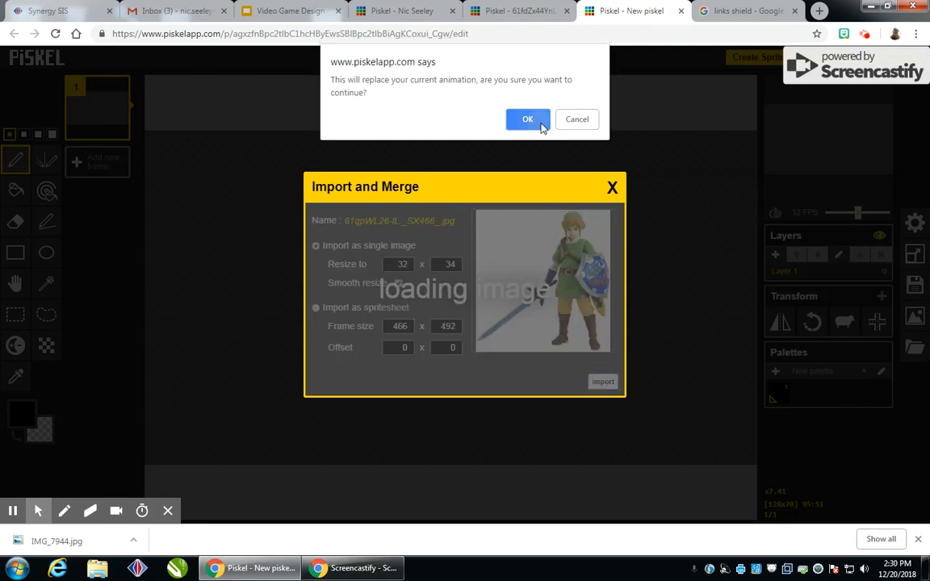
left_click(528, 119)
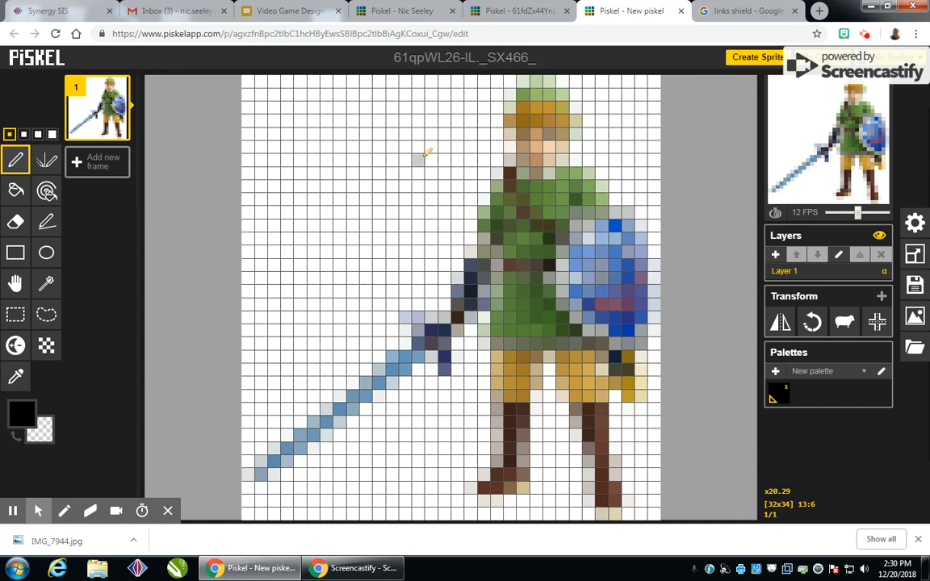
Replace the white and near-white background pixels around the character with transparency, including the white strip along the canvas edge
left_click(46, 190)
left_click(324, 169)
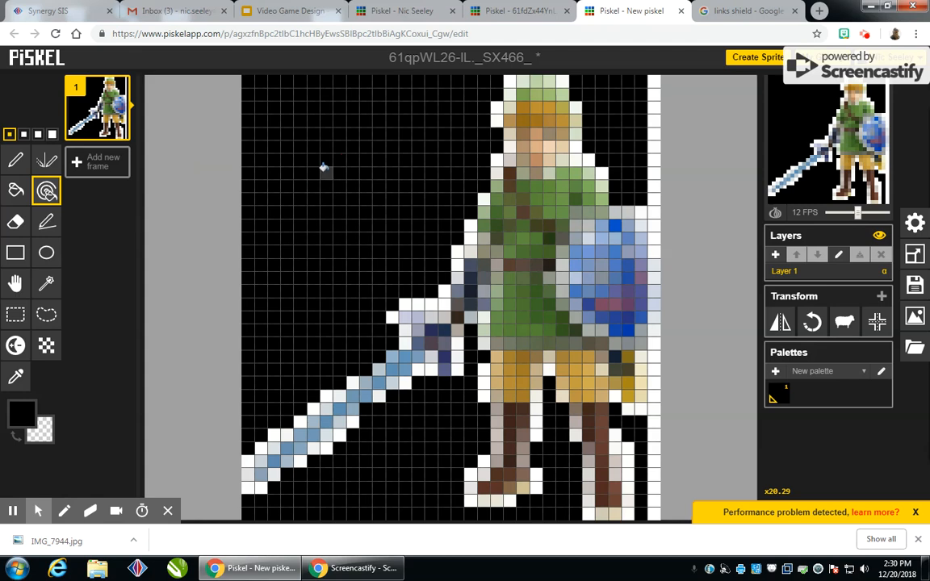
key("ctrl+z")
right_click(313, 167)
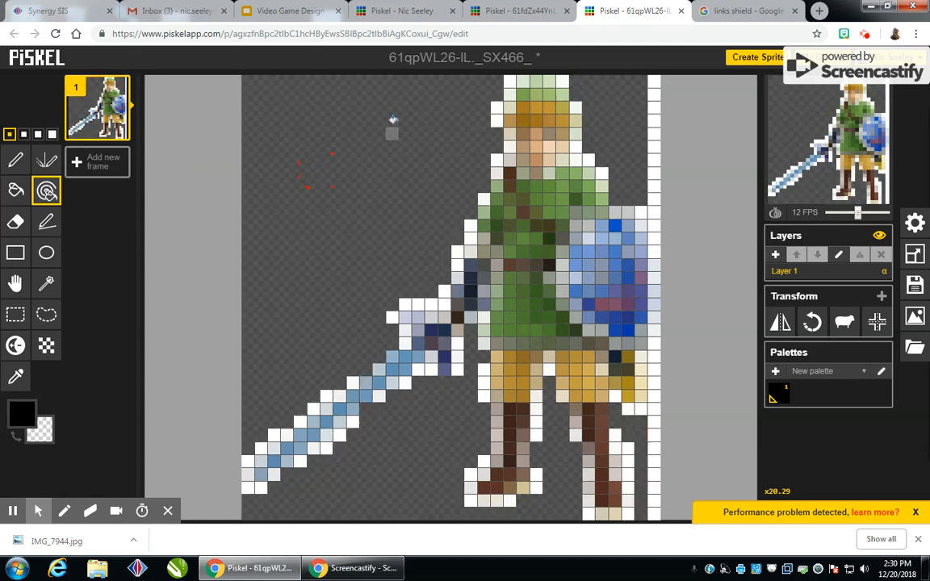
right_click(657, 96)
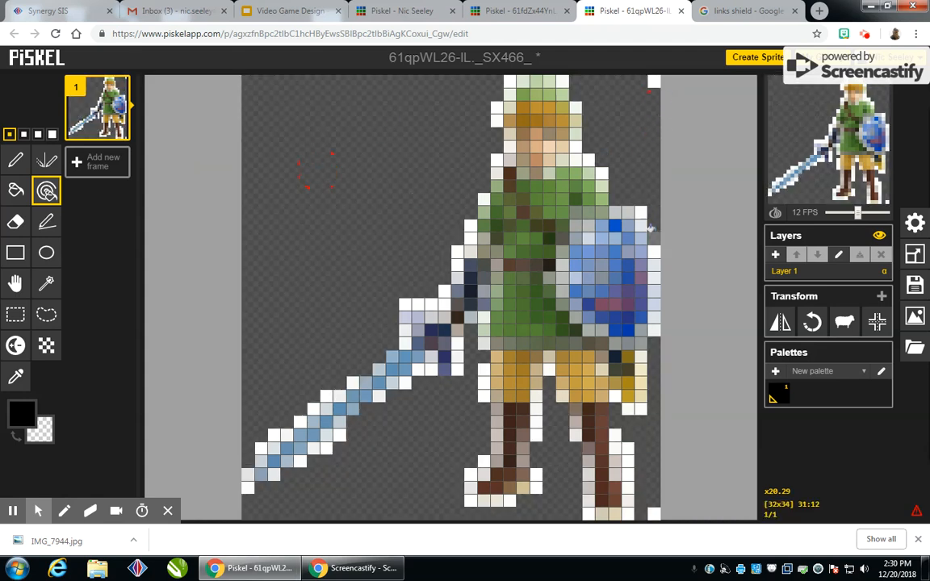
right_click(656, 251)
right_click(655, 84)
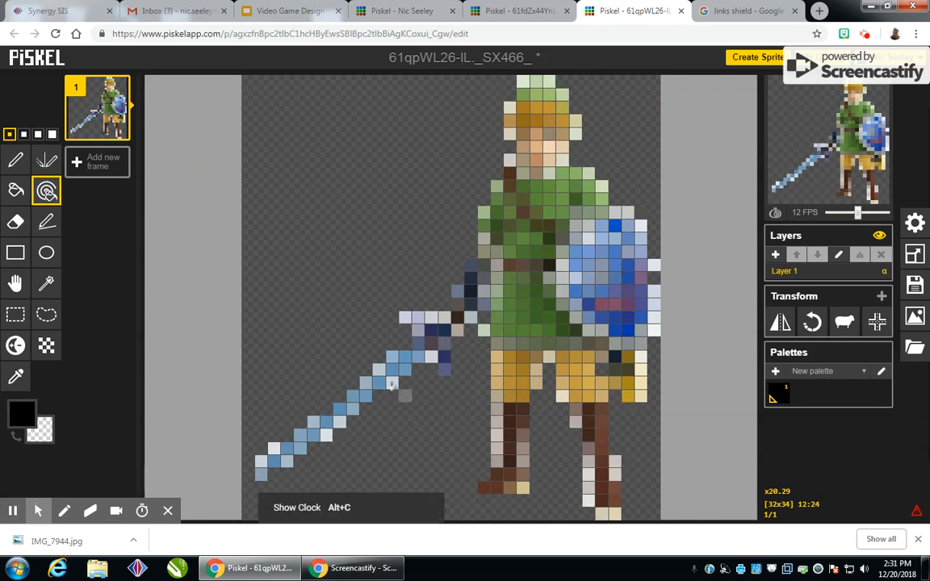
Duplicate the frame and shift the whole character one pixel down in frame 2
left_click(118, 130)
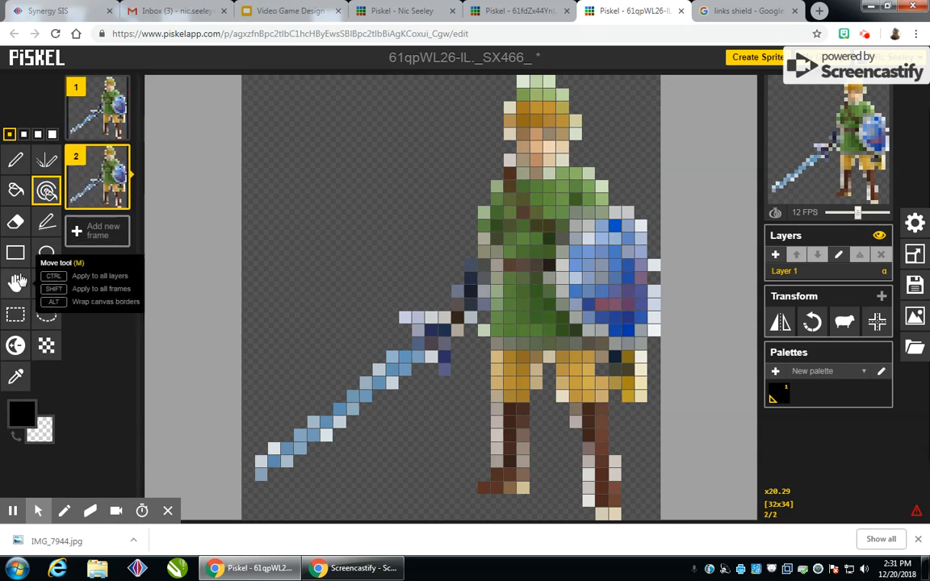
left_click(16, 282)
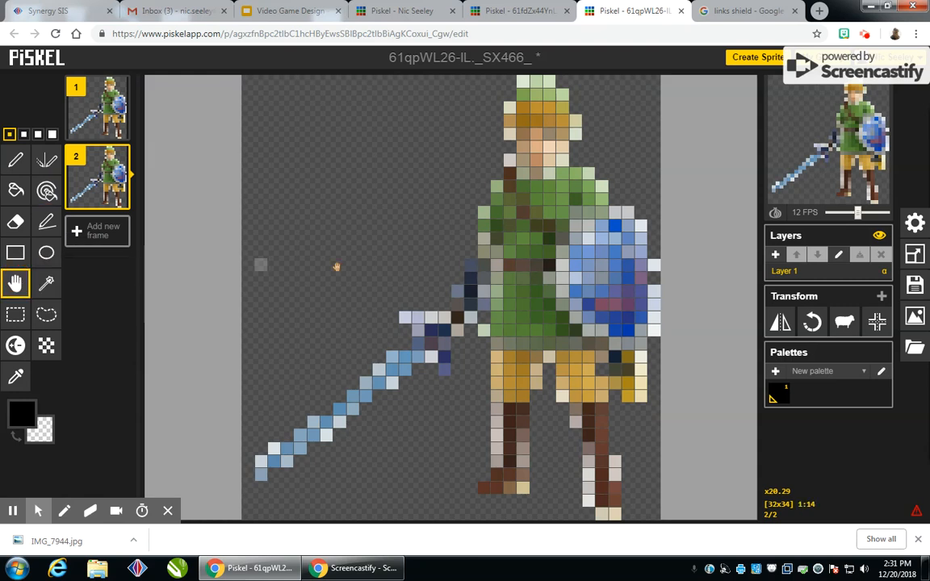
left_click(559, 298)
left_click_drag(559, 298, 560, 312)
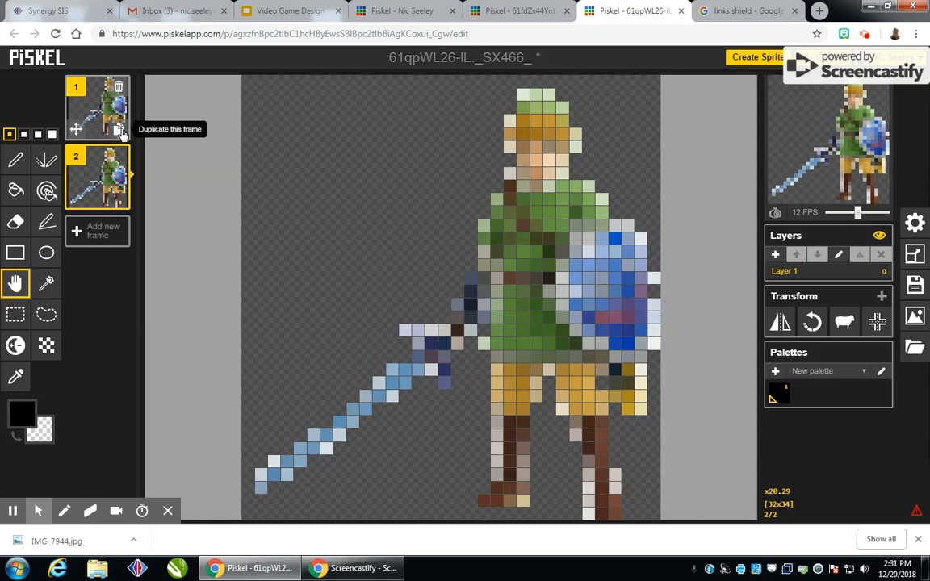
Duplicate frame 1 and shift the whole character one pixel up in frame 1
left_click(113, 130)
left_click(117, 133)
left_click(105, 105)
left_click(564, 278)
left_click_drag(564, 278, 565, 265)
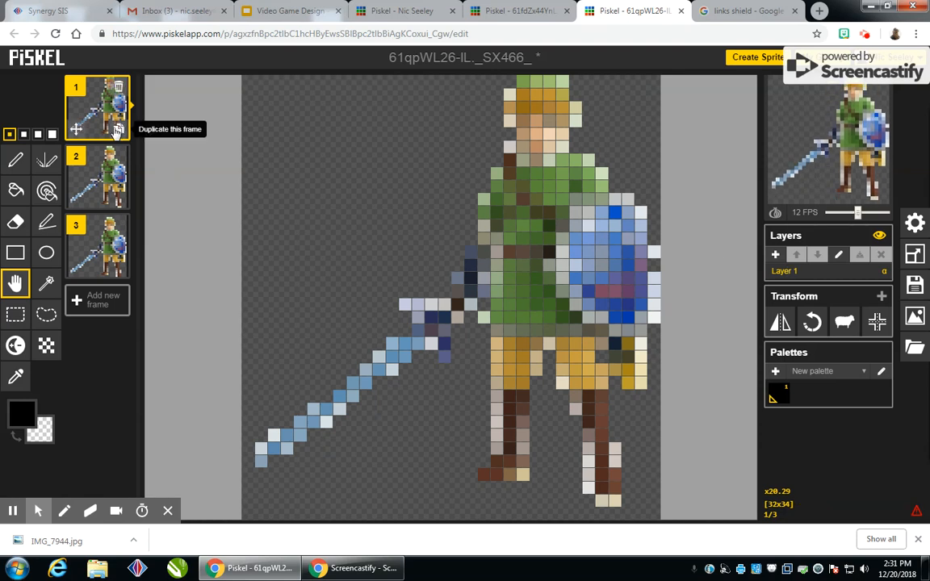
Delete the two frames with the shifted character, keeping only the original pose
left_click(119, 88)
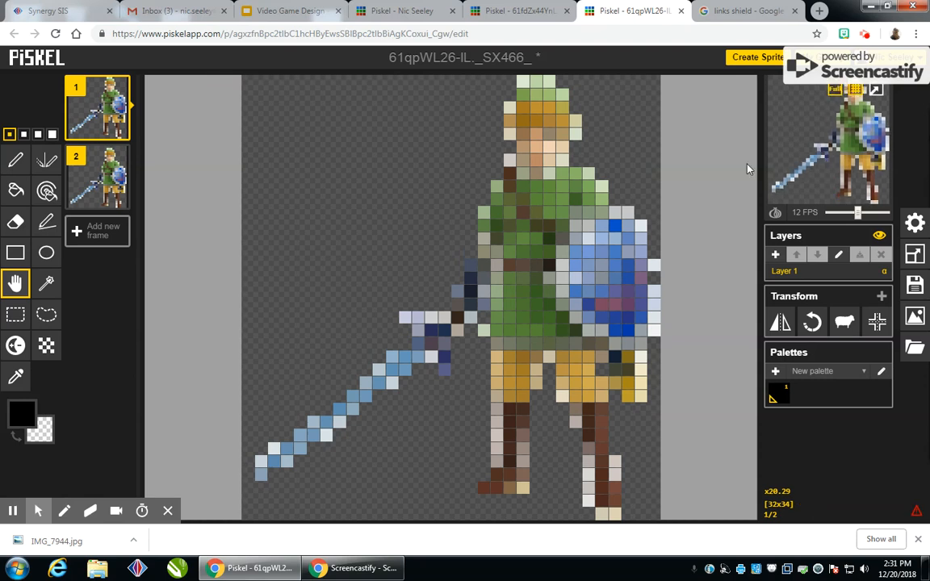
left_click(118, 159)
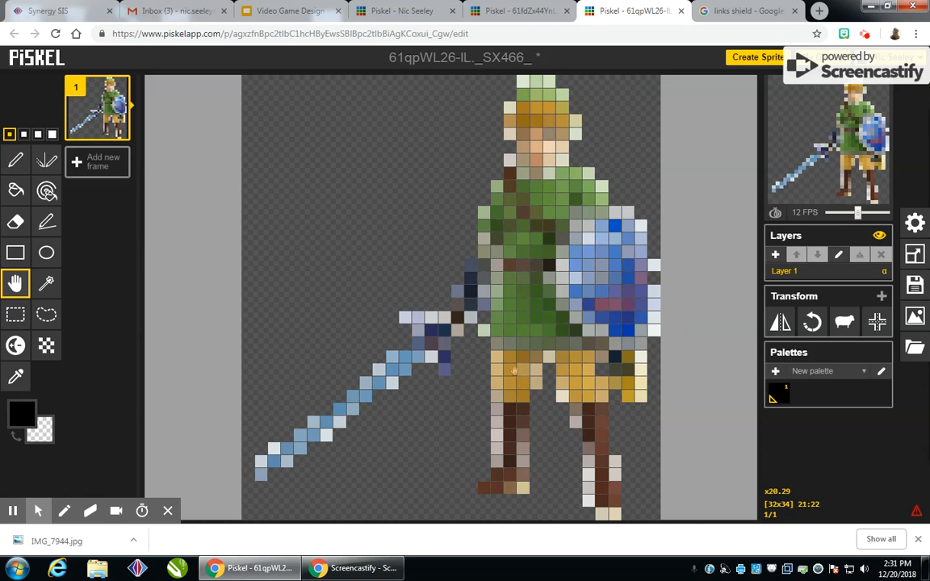
Add an empty second layer above the character, compare both layers, and make Layer 1 active
left_click(776, 255)
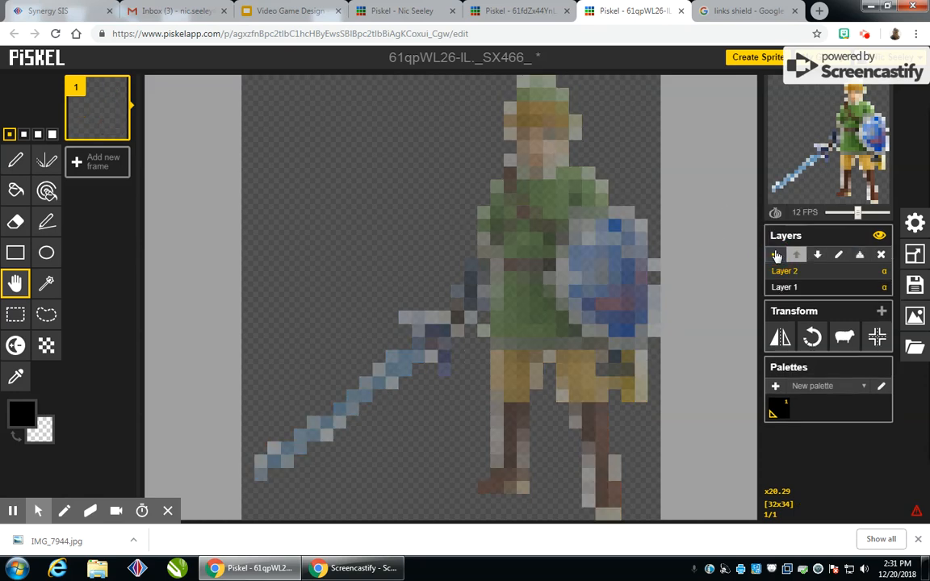
left_click(783, 288)
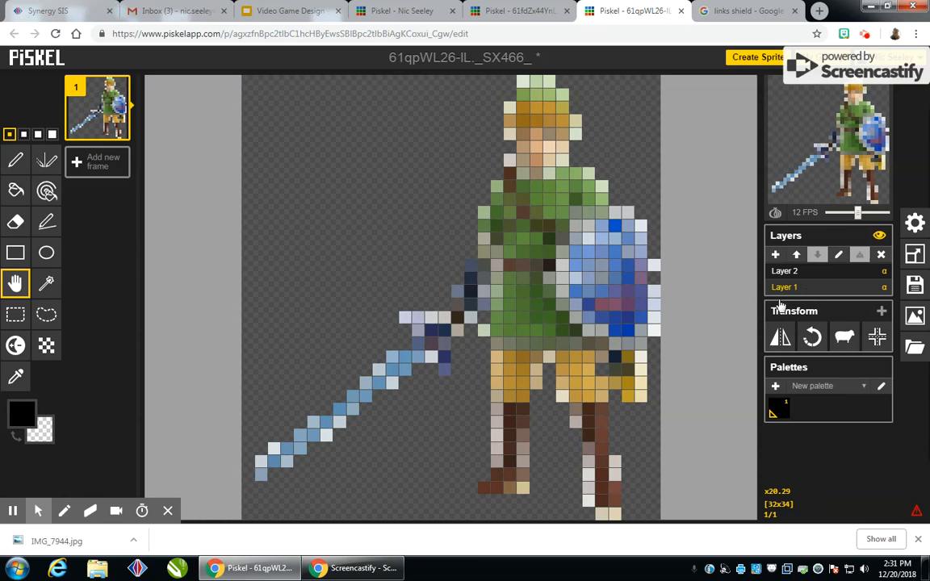
left_click(782, 275)
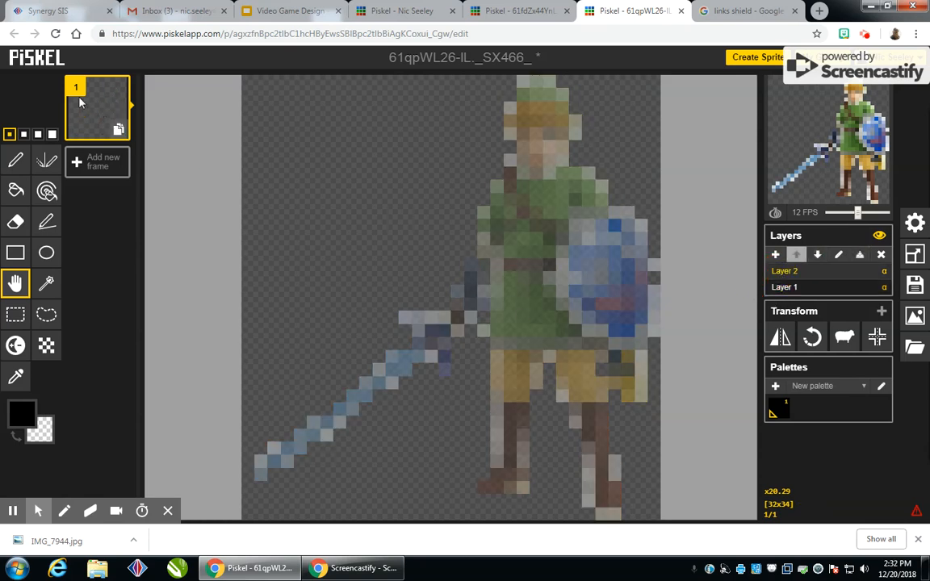
left_click(804, 291)
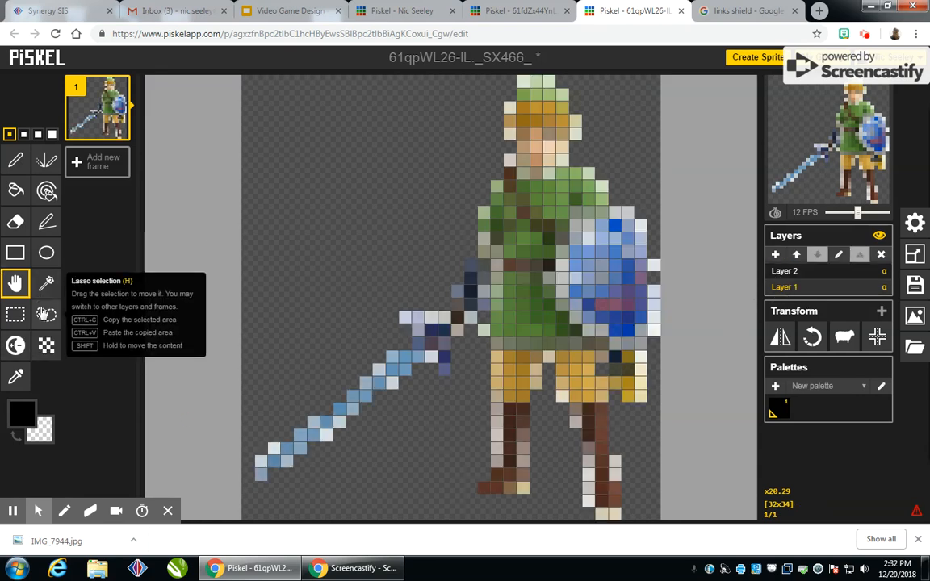
Lasso the character's upper body with the sword and shield on Layer 1 and cut it out, leaving the legs
left_click(46, 315)
mouse_move(417, 134)
left_mouse_down()
mouse_move(481, 71)
mouse_move(560, 57)
mouse_move(632, 71)
mouse_move(678, 174)
mouse_move(686, 283)
mouse_move(675, 335)
mouse_move(615, 358)
mouse_move(568, 344)
mouse_move(496, 349)
mouse_move(434, 407)
mouse_move(284, 494)
mouse_move(235, 509)
mouse_move(188, 421)
mouse_move(273, 256)
mouse_move(417, 106)
mouse_move(458, 83)
left_mouse_up()
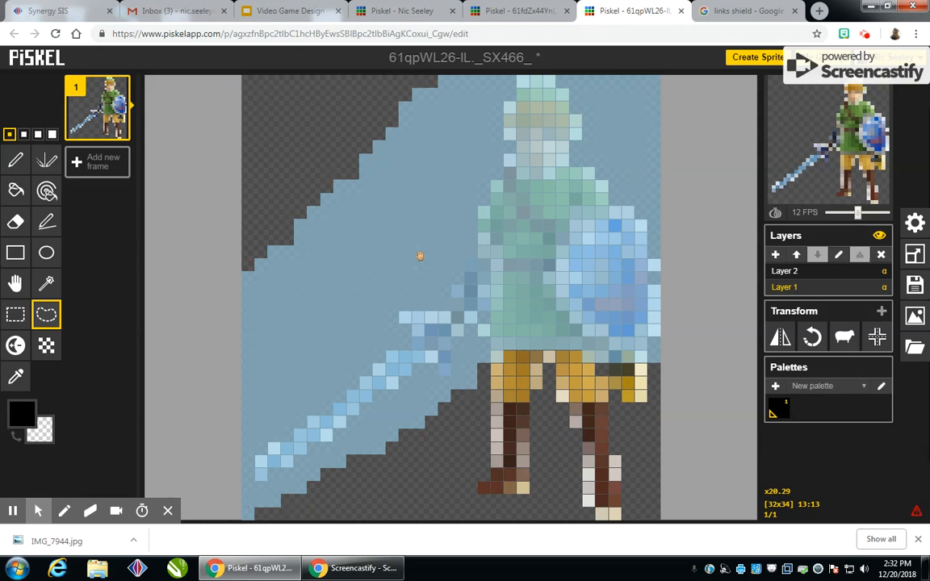
key("Delete")
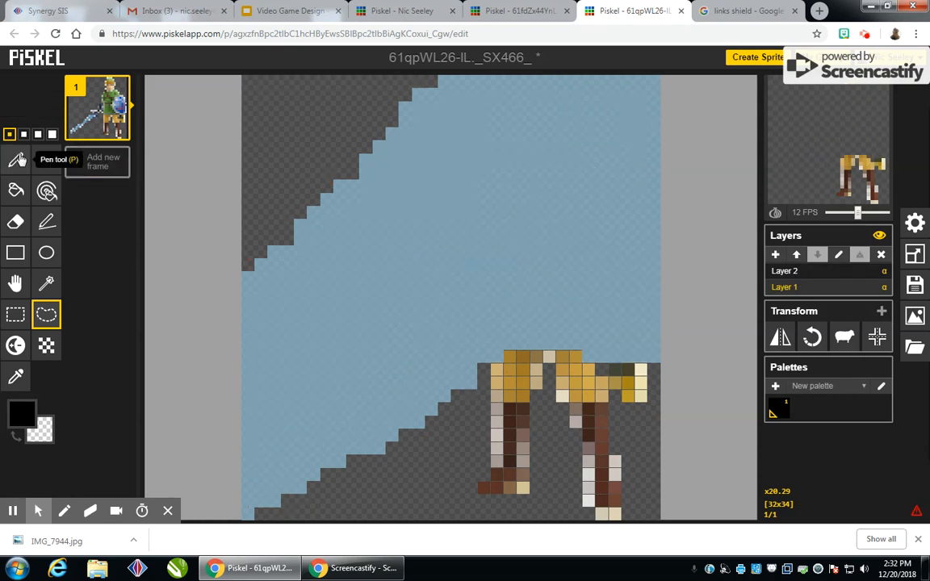
Paste the cut upper body into Layer 2 at its original position and check the content of both layers
left_click(818, 275)
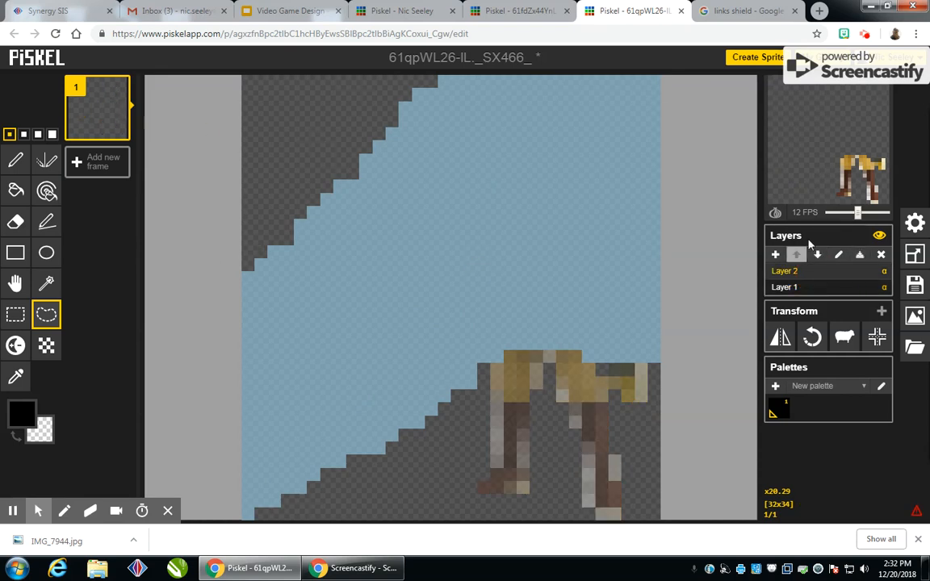
mouse_move(884, 165)
mouse_move(105, 118)
key("ctrl+v")
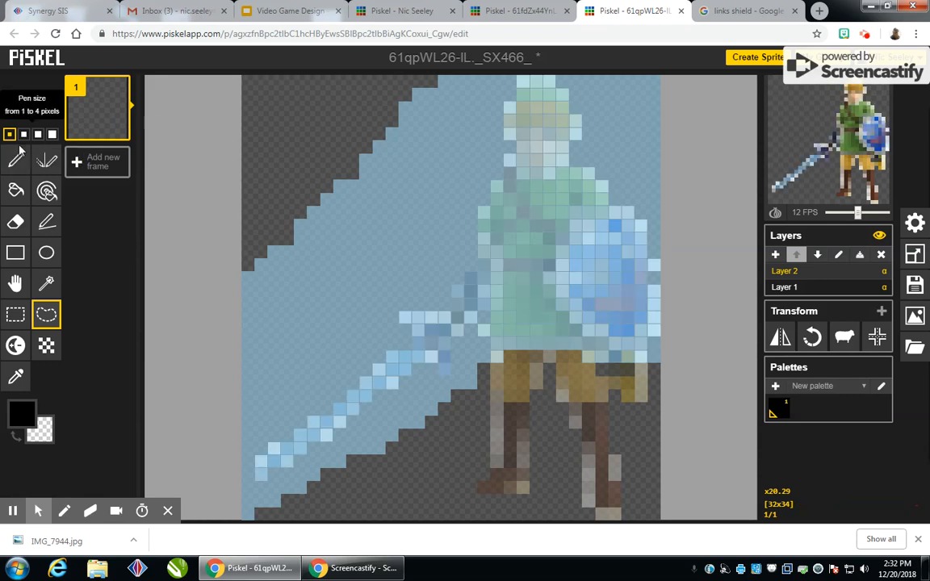
left_click(16, 282)
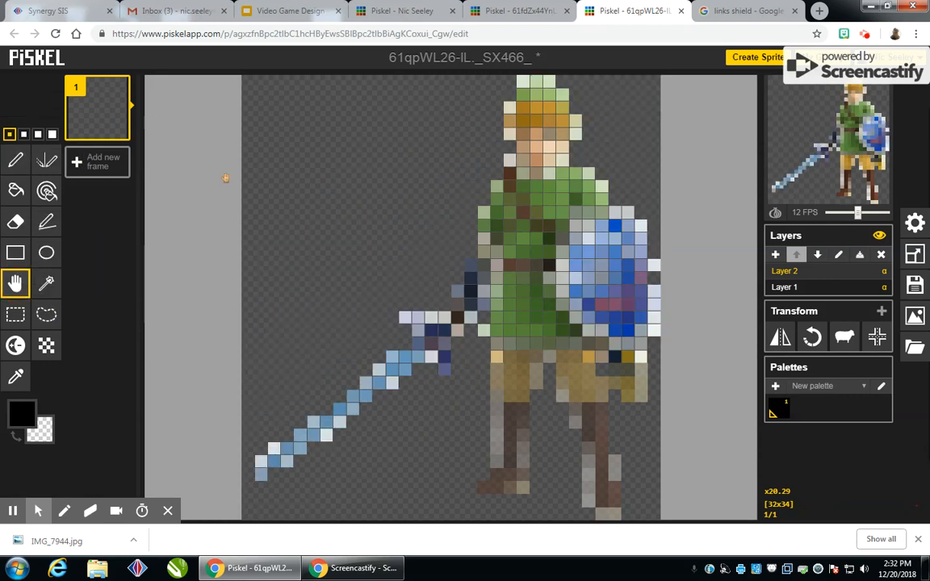
left_click(840, 288)
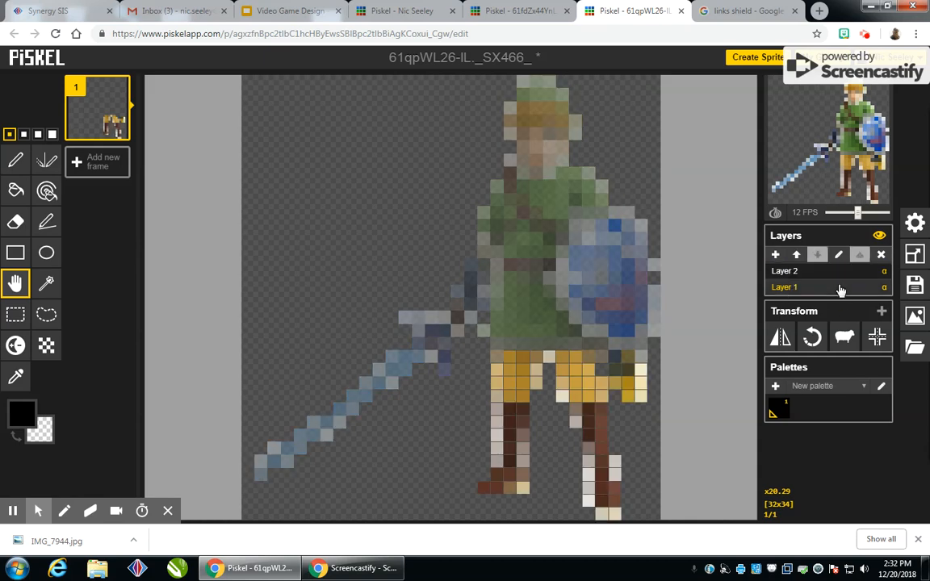
left_click(838, 274)
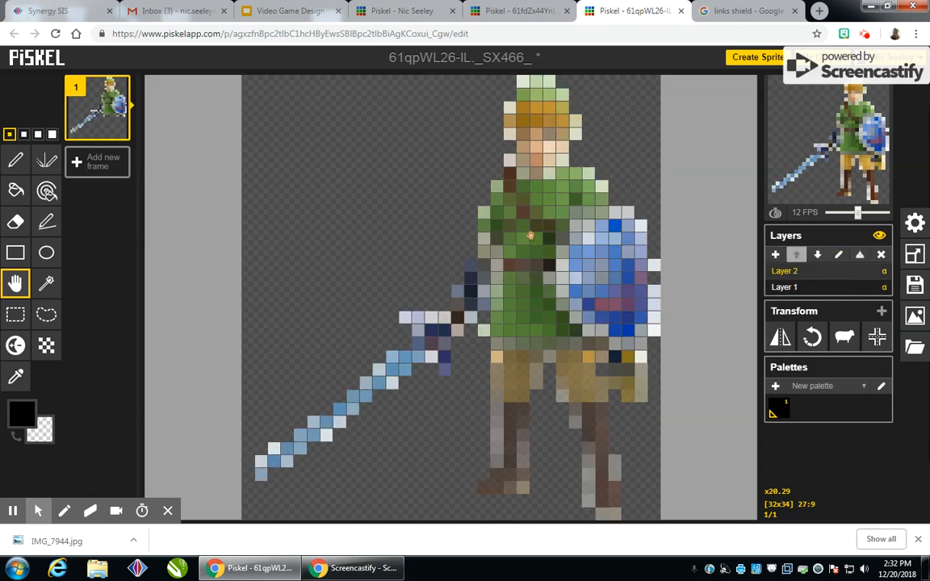
Shift the upper body one pixel down on Layer 2 of a duplicated frame, and set the animation speed to 6 FPS
left_click(119, 131)
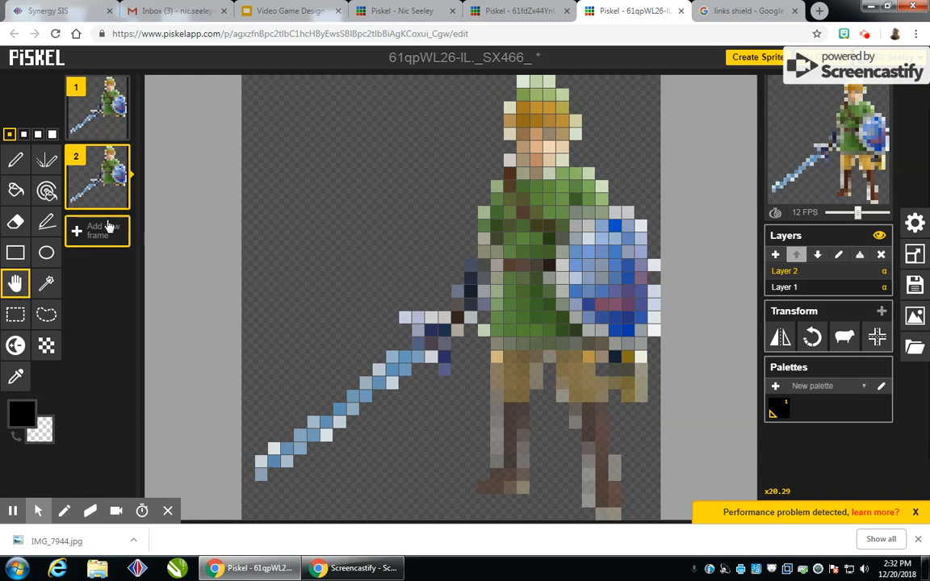
left_click_drag(568, 259, 565, 271)
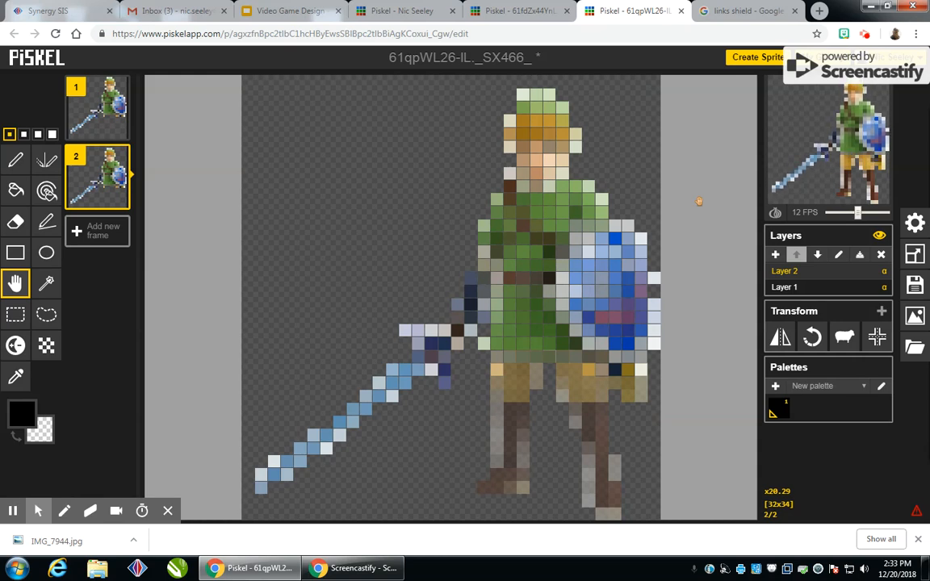
mouse_move(851, 215)
left_mouse_down()
mouse_move(829, 215)
mouse_move(889, 217)
mouse_move(846, 217)
left_mouse_up()
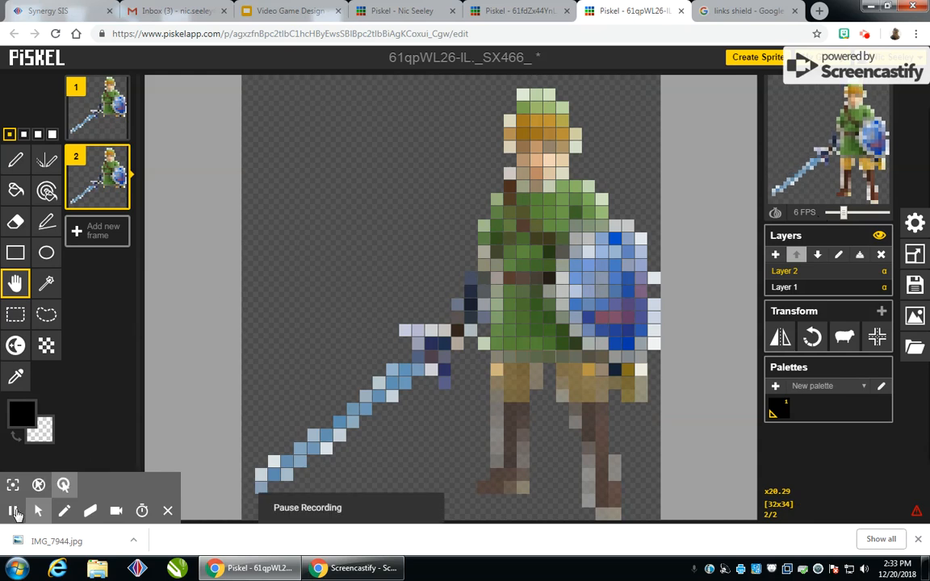
left_click(14, 514)
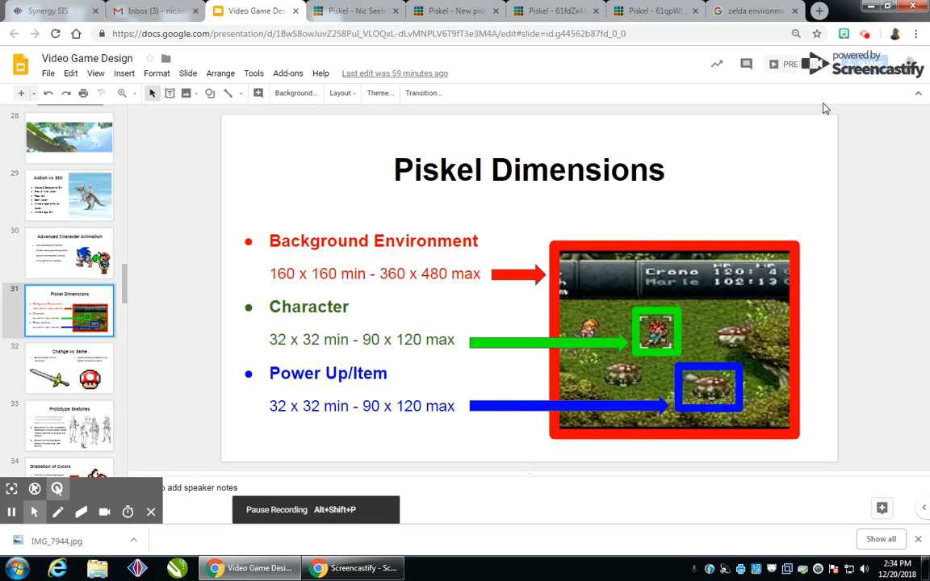
View the Piskel Dimensions slide full screen and switch to the blank New Piskel sprite
left_click(790, 67)
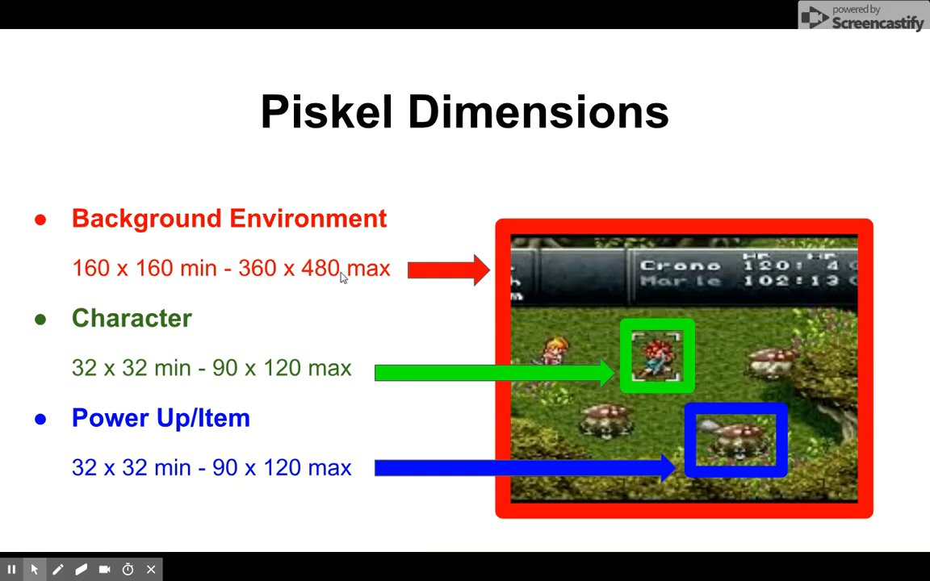
key("Escape")
left_click(652, 9)
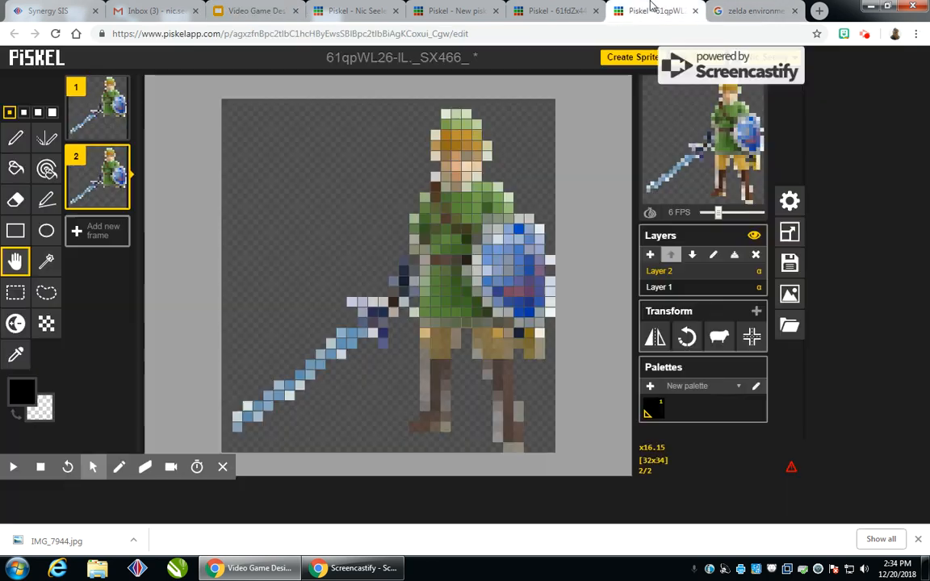
left_click(555, 11)
left_click(459, 10)
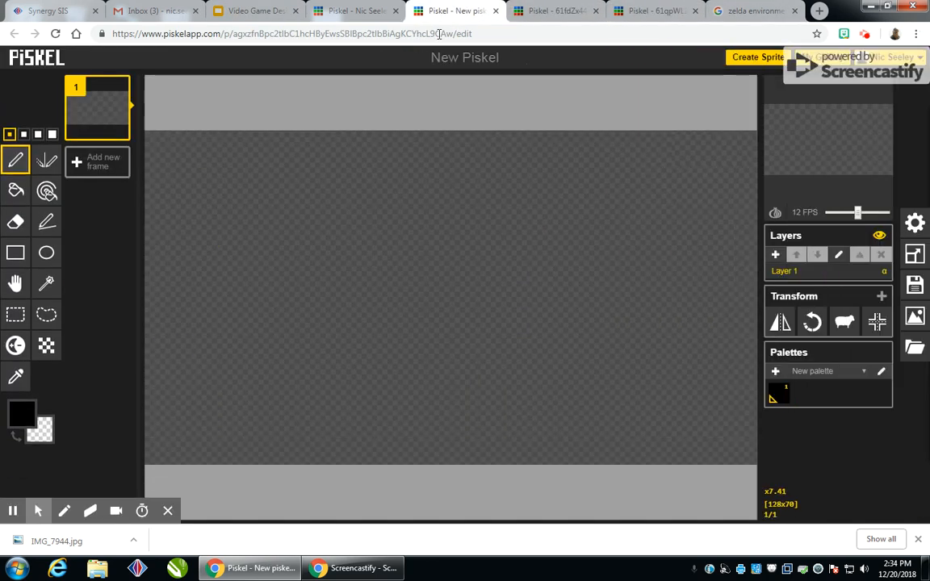
Import the picture Legend-of-Zelda-Breath-of-the-Wild-Artwork-08 as a single image resized to 160 x 90
left_click(916, 347)
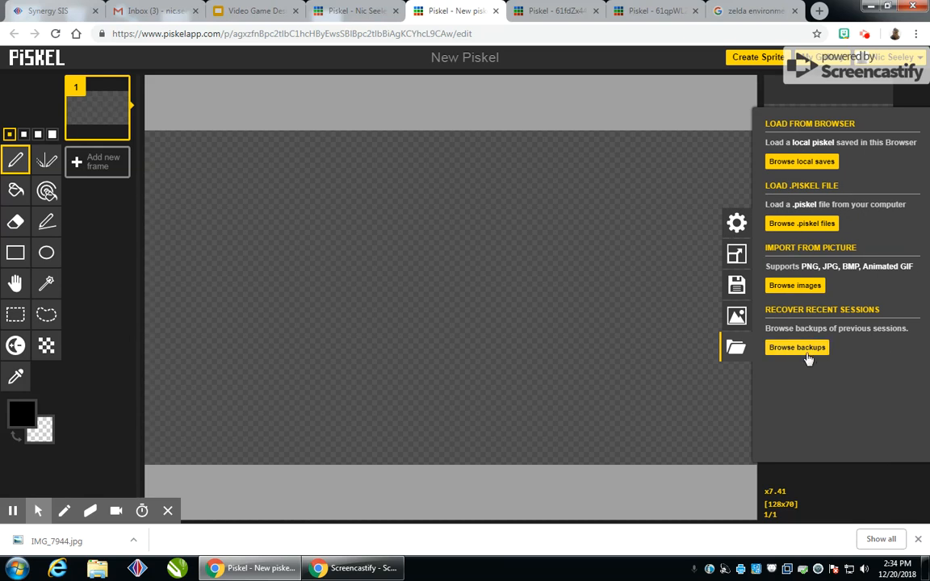
left_click(805, 287)
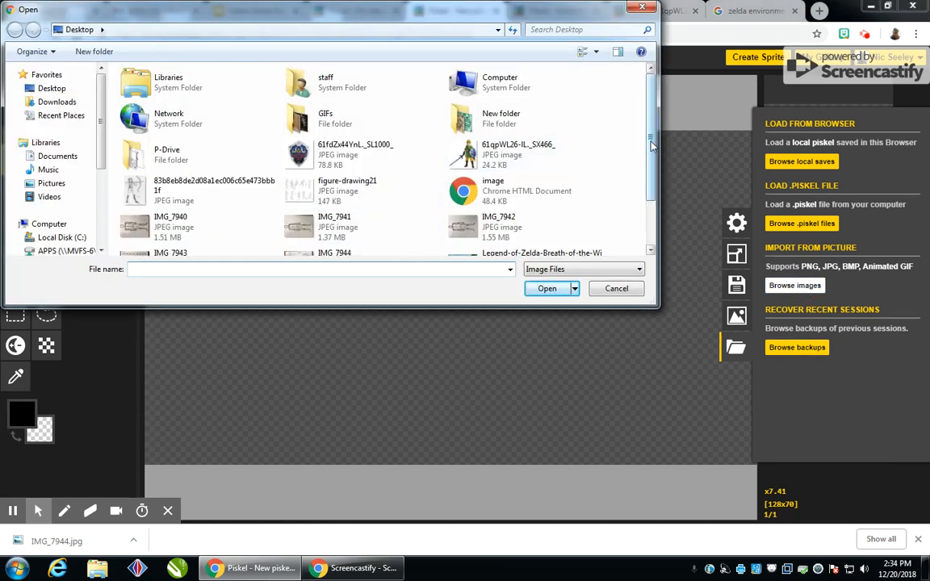
scroll(653, 143, "down", 2)
double_click(515, 219)
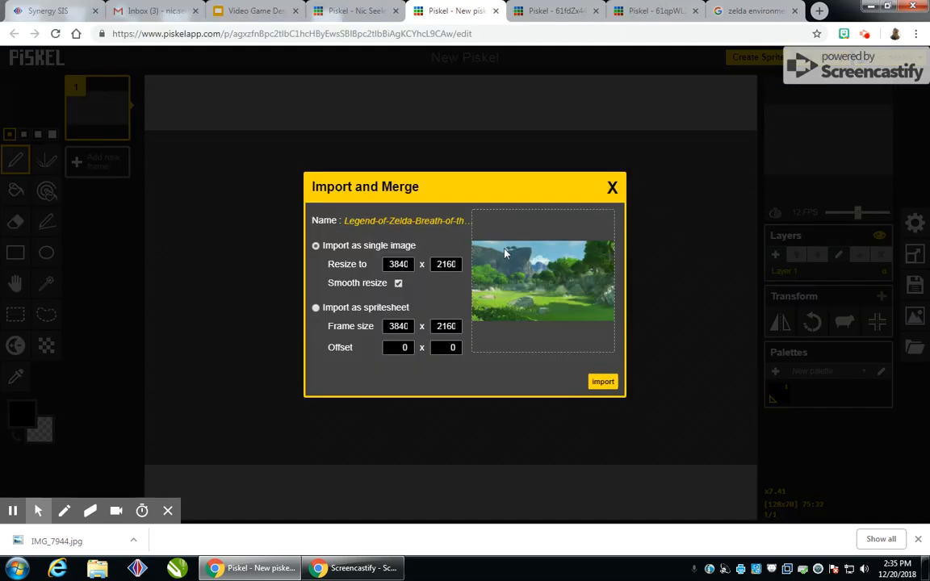
left_click_drag(386, 265, 514, 267)
type("160")
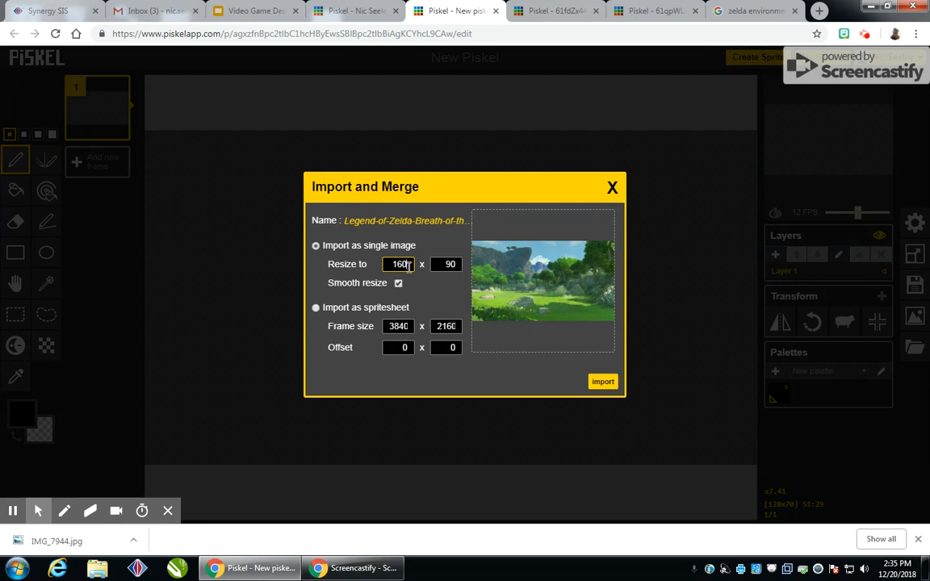
left_click(601, 382)
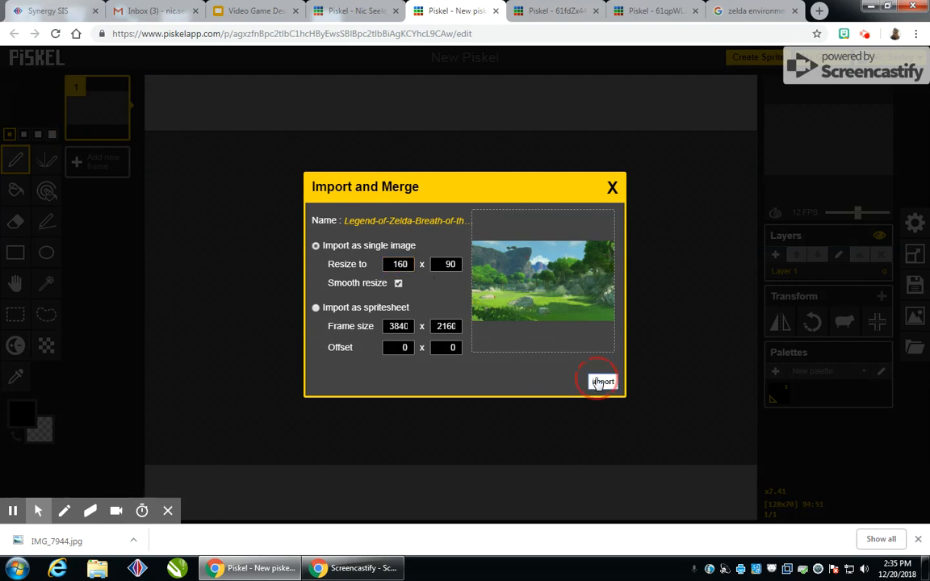
left_click(531, 118)
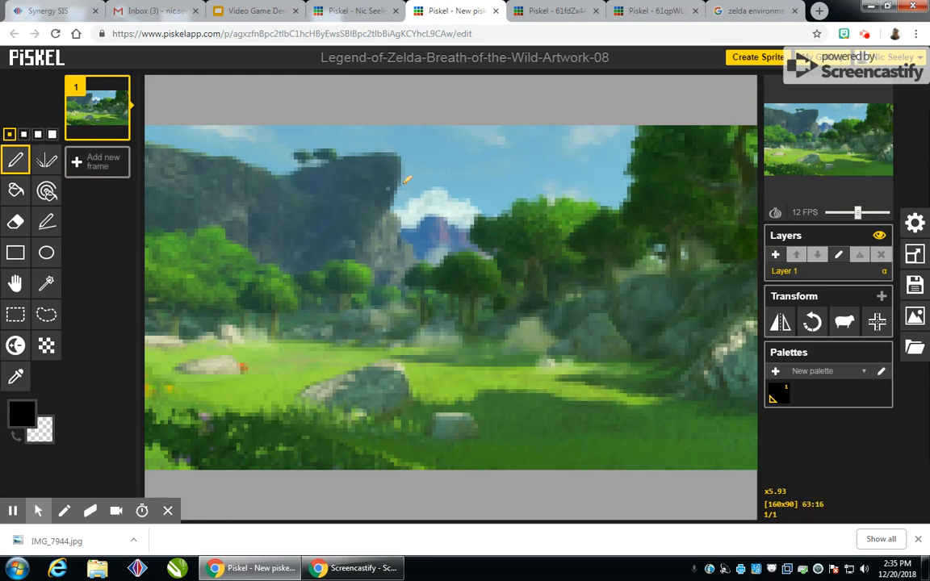
Sample the pale white-blue of the cloud above the distant mountain as the primary colour
left_click(23, 416)
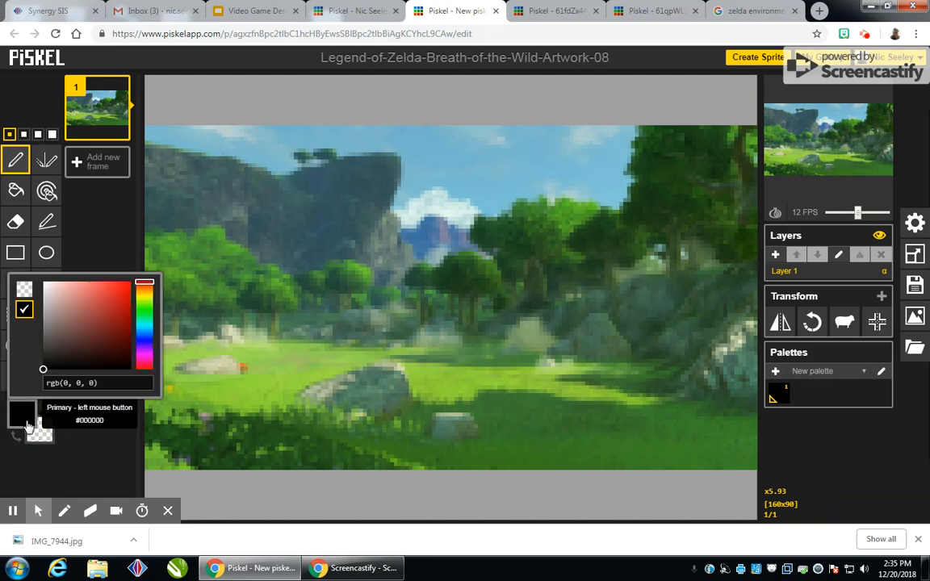
left_click(65, 250)
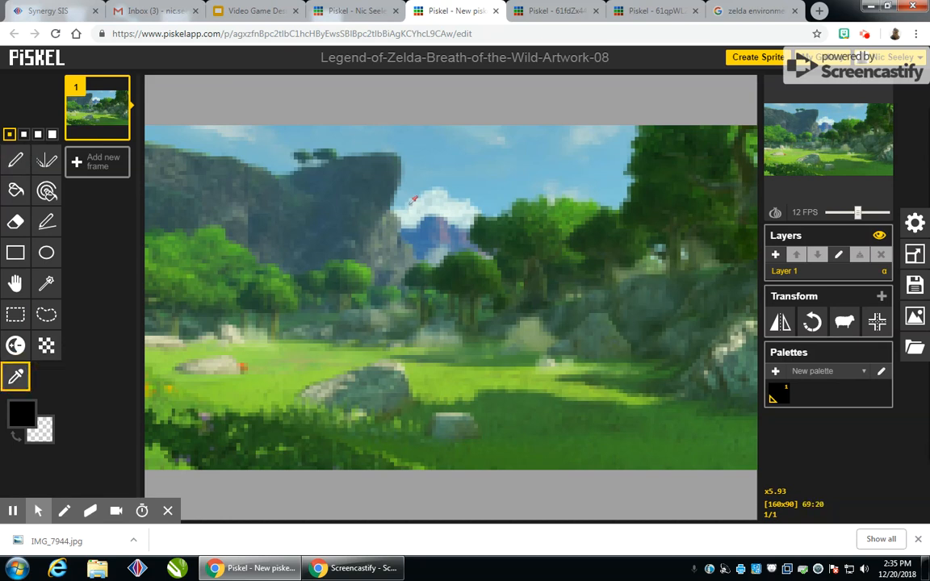
left_click(418, 205)
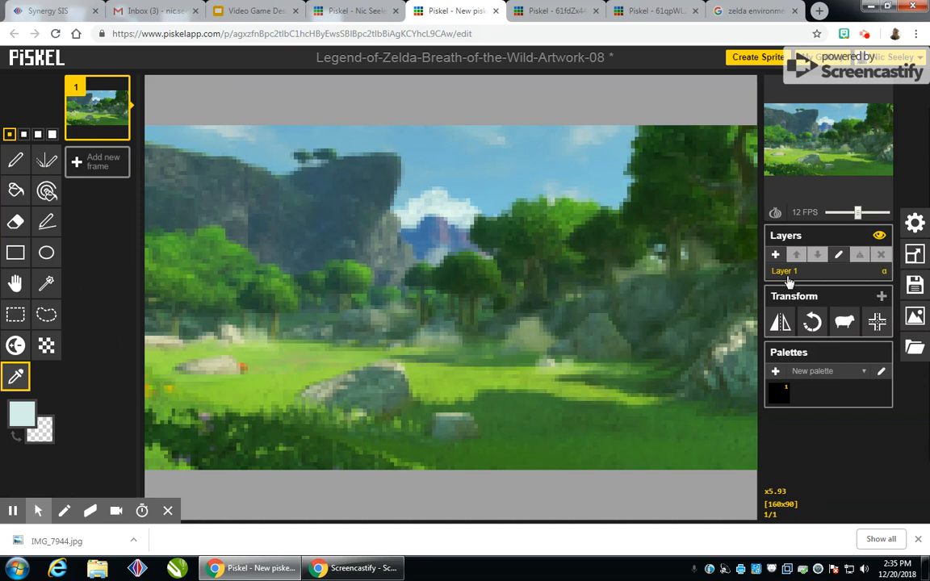
Add Layer 2 and draw a small flat-bottomed cloud with the Pen tool in the sky above the mountain
left_click(776, 256)
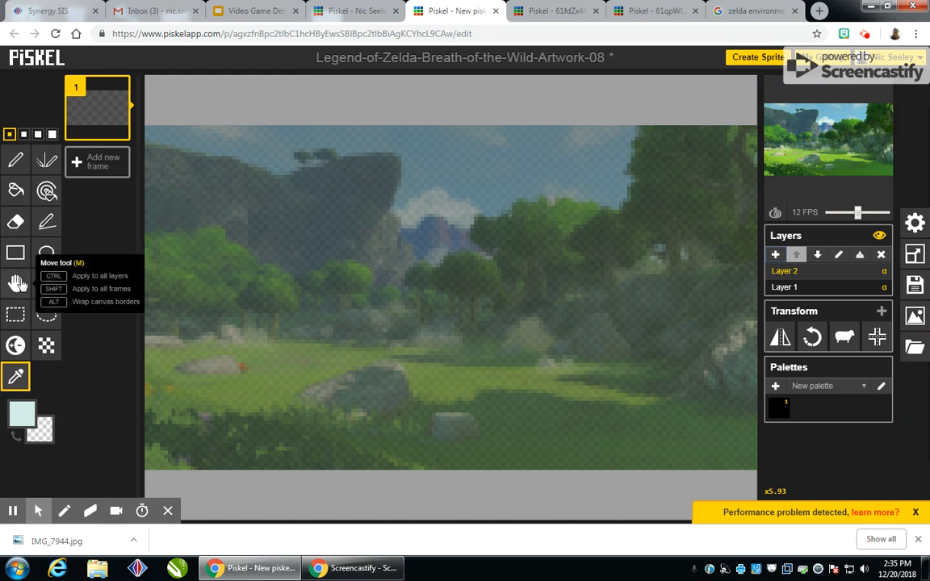
left_click(22, 168)
mouse_move(419, 156)
left_mouse_down()
mouse_move(459, 156)
mouse_move(452, 165)
mouse_move(416, 162)
mouse_move(433, 152)
mouse_move(421, 160)
mouse_move(452, 158)
mouse_move(436, 159)
left_mouse_up()
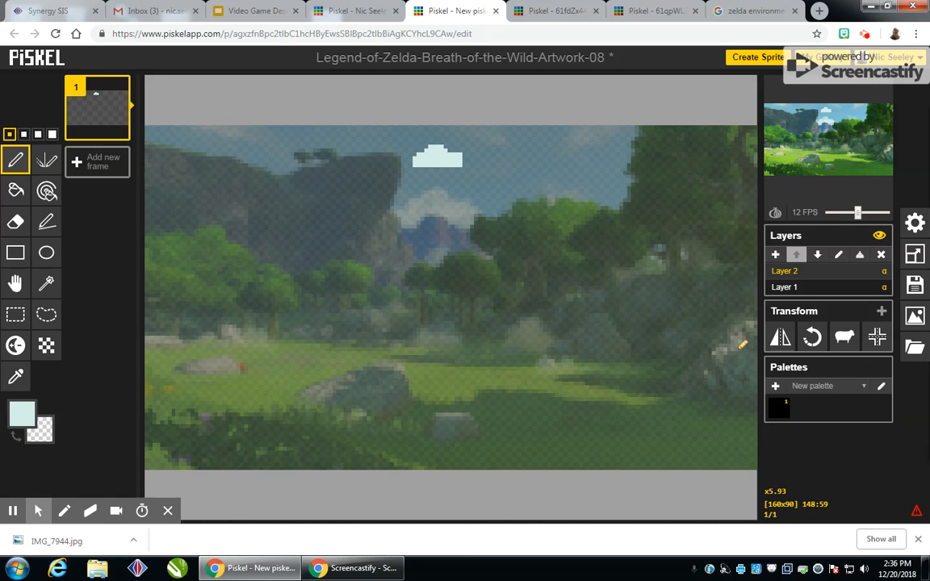
Duplicate frame 1 and move the cloud one pixel to the right on the new frame
mouse_move(119, 131)
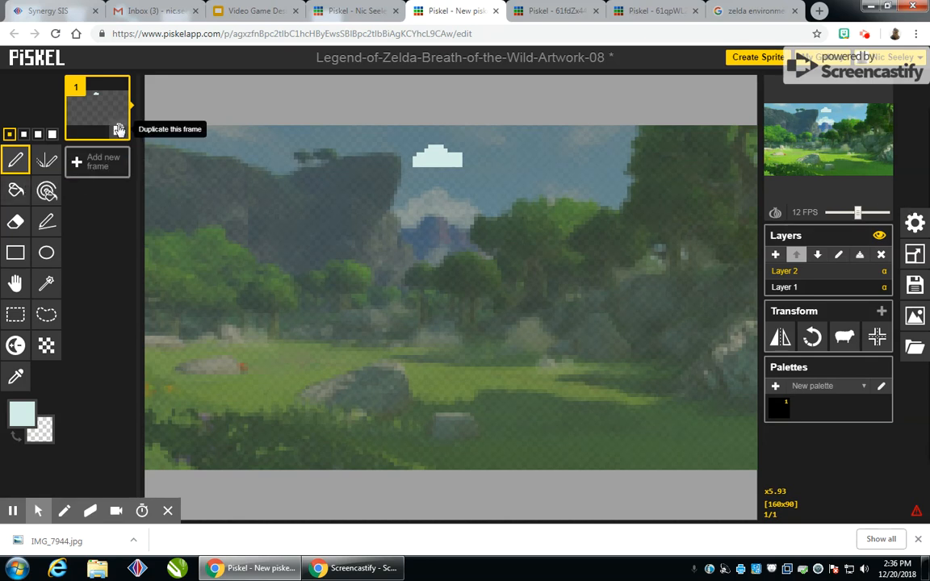
left_click(120, 131)
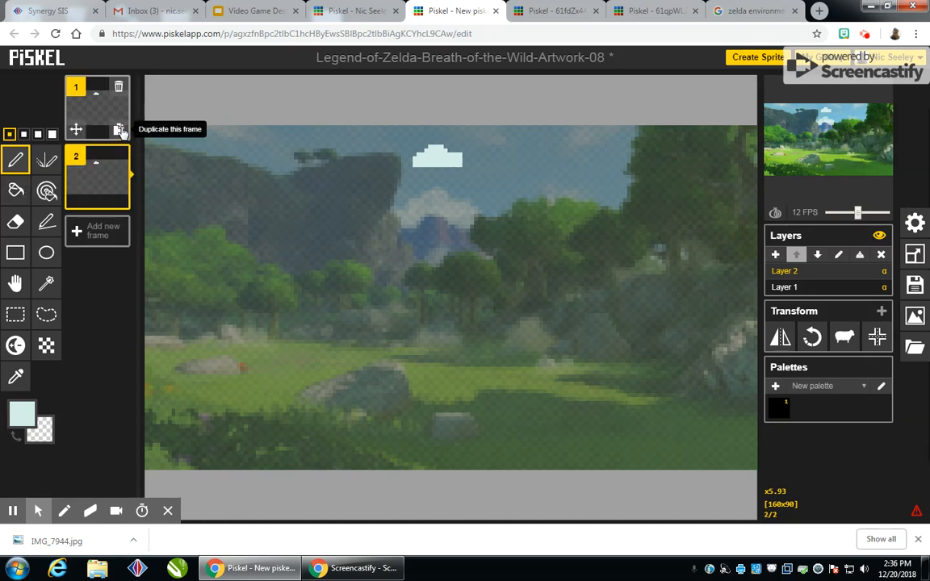
left_click(16, 281)
left_click_drag(442, 159, 445, 159)
mouse_move(840, 131)
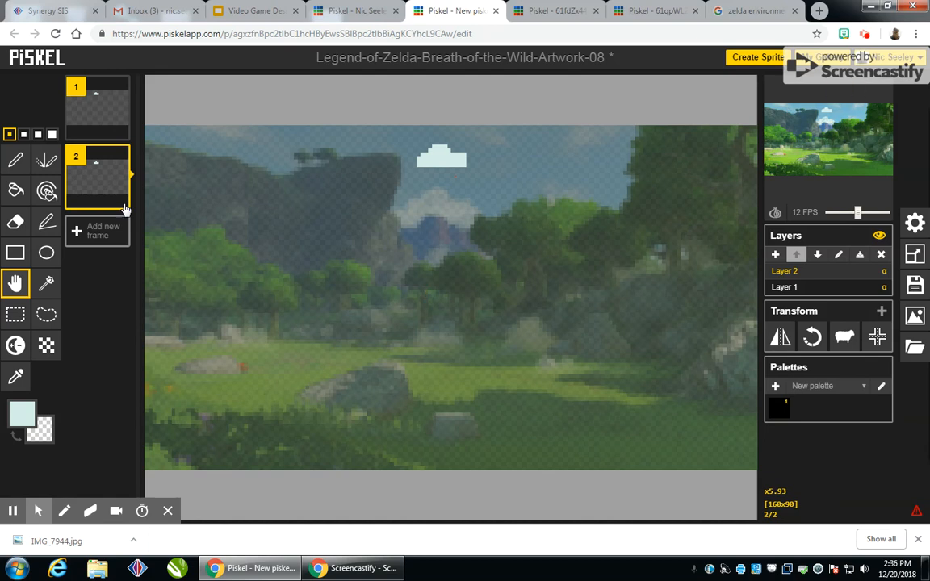
Create frames 3 and 4 by duplicating the latest frame each time, moving the cloud one more pixel right on each
left_click(118, 199)
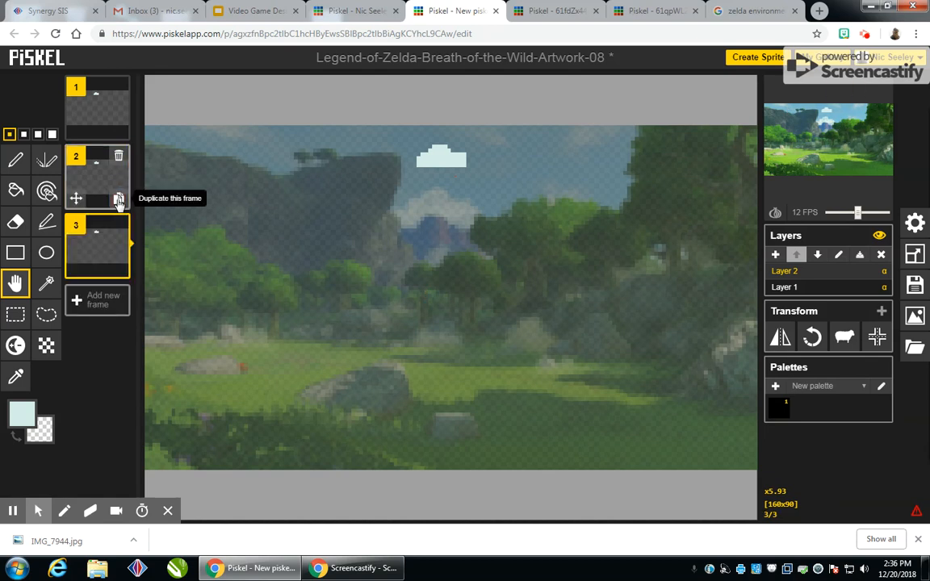
left_click(442, 160)
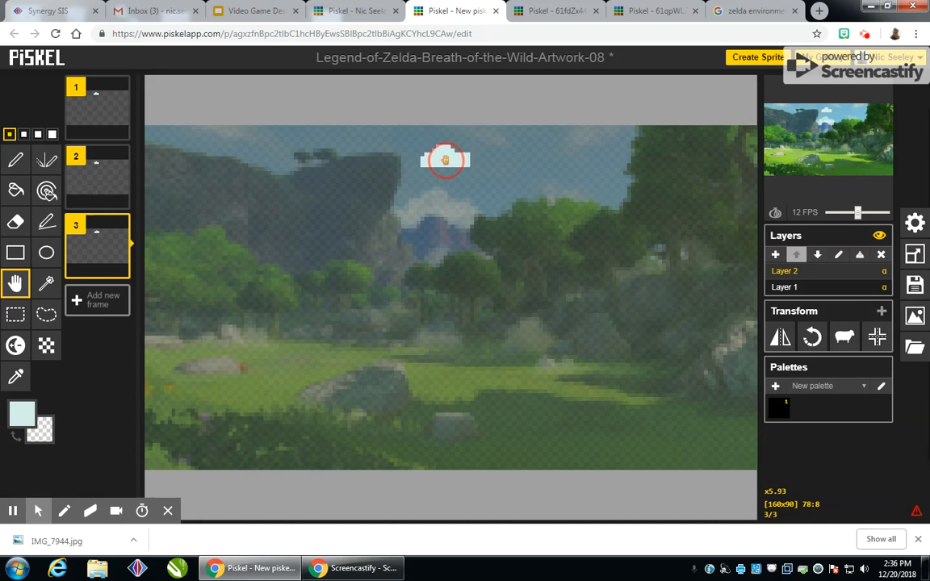
mouse_move(118, 274)
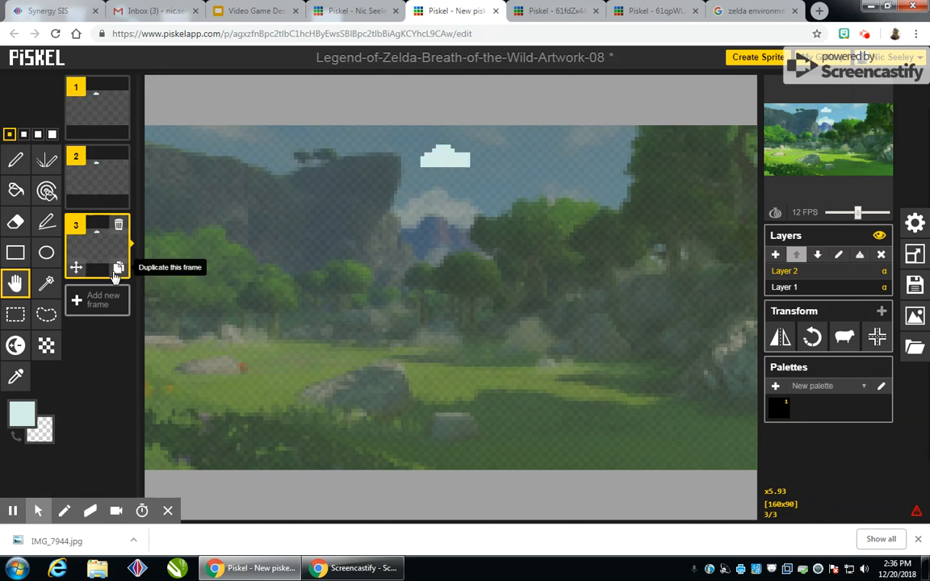
left_click(118, 269)
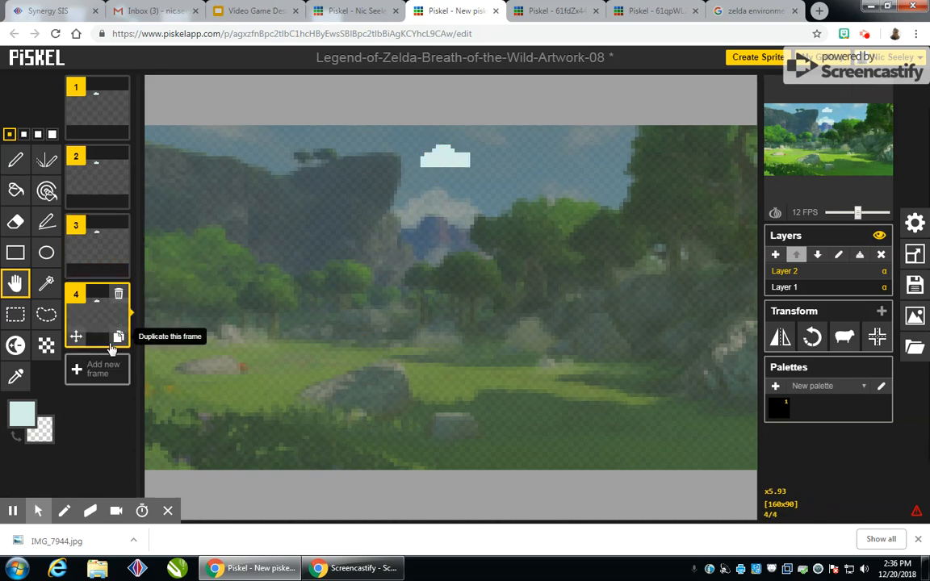
left_click(450, 161)
left_click_drag(450, 161, 454, 161)
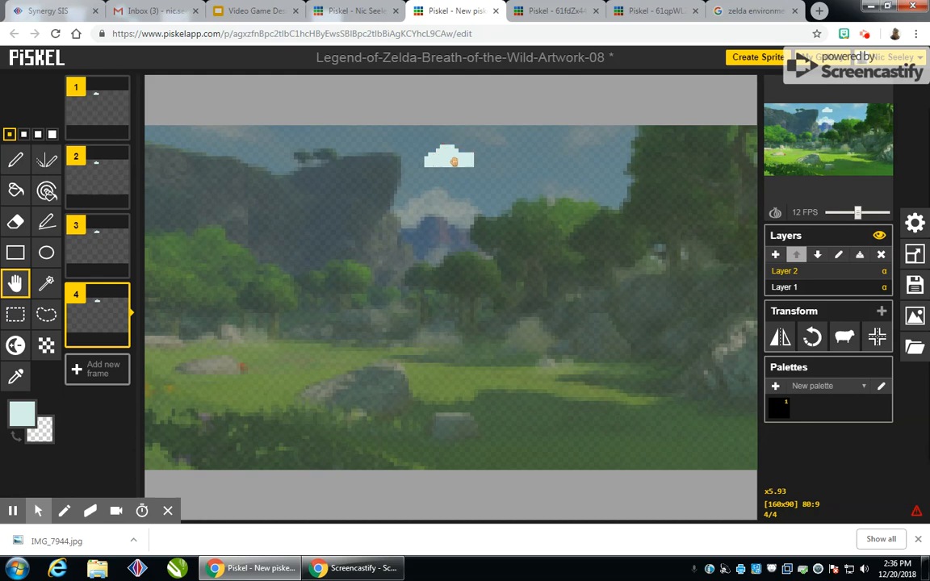
mouse_move(830, 150)
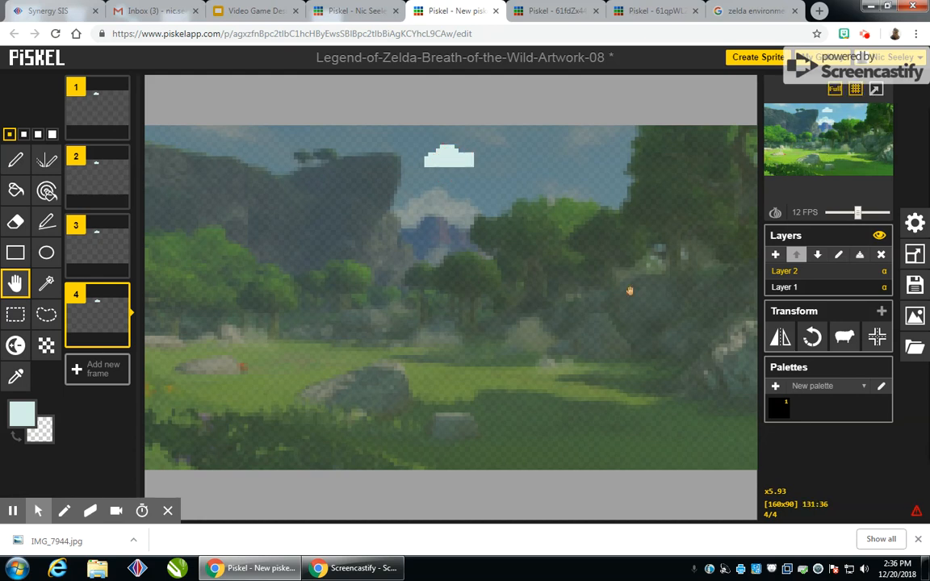
Move the cloud progressively farther right on frames 2 to 4 and set the animation speed to 8 FPS
mouse_move(101, 198)
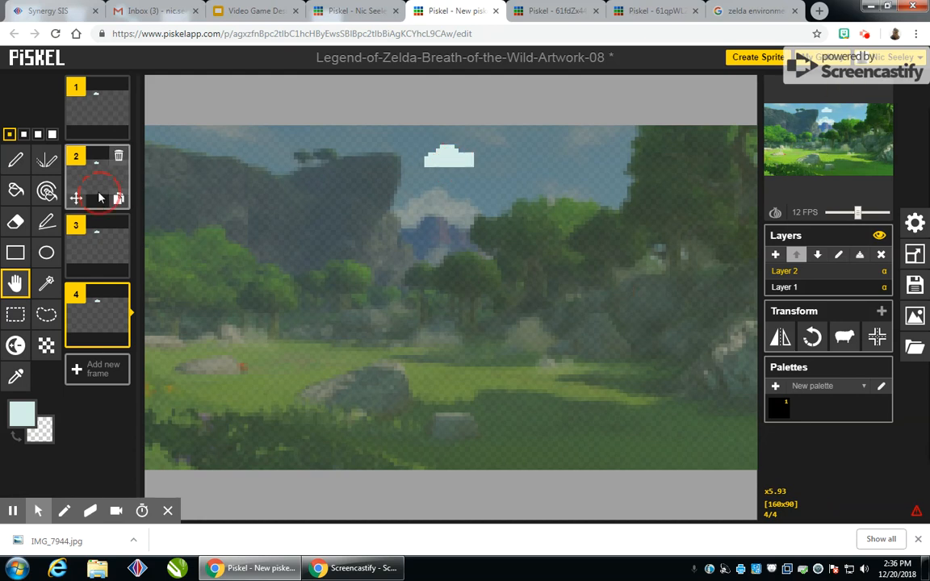
left_click(101, 198)
left_click_drag(442, 160, 542, 158)
left_click(125, 247)
left_click(101, 311)
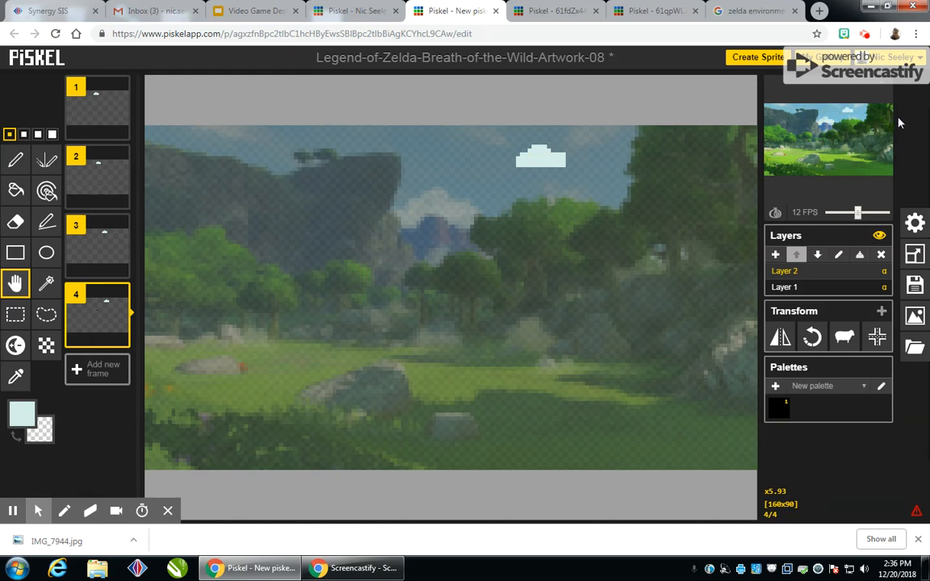
mouse_move(858, 213)
left_mouse_down()
mouse_move(842, 216)
mouse_move(860, 218)
mouse_move(851, 218)
left_mouse_up()
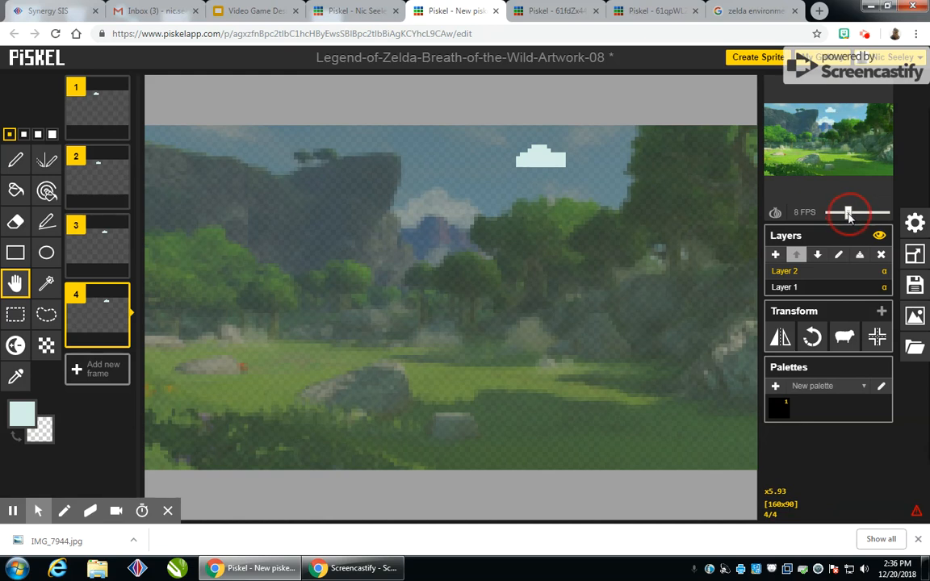
Add Layer 3 on frame 1, make Layer 1 active and sample a dark green from the foreground grass
mouse_move(109, 137)
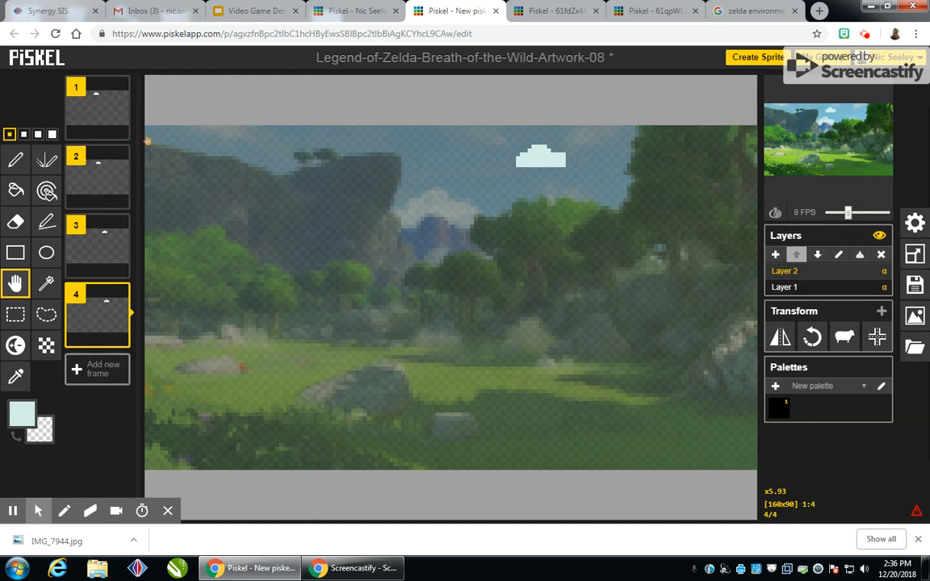
key("Down")
left_click(775, 256)
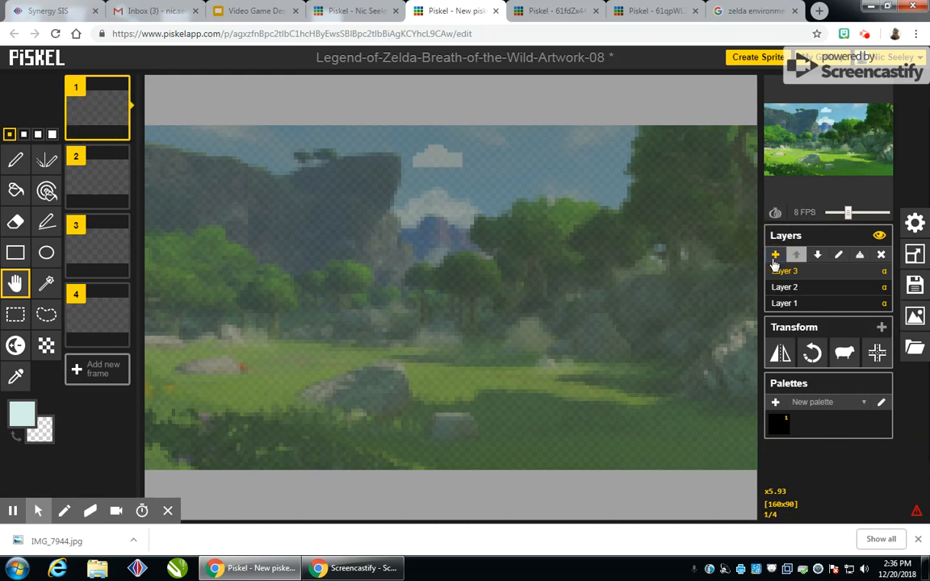
left_click(822, 305)
left_click(29, 383)
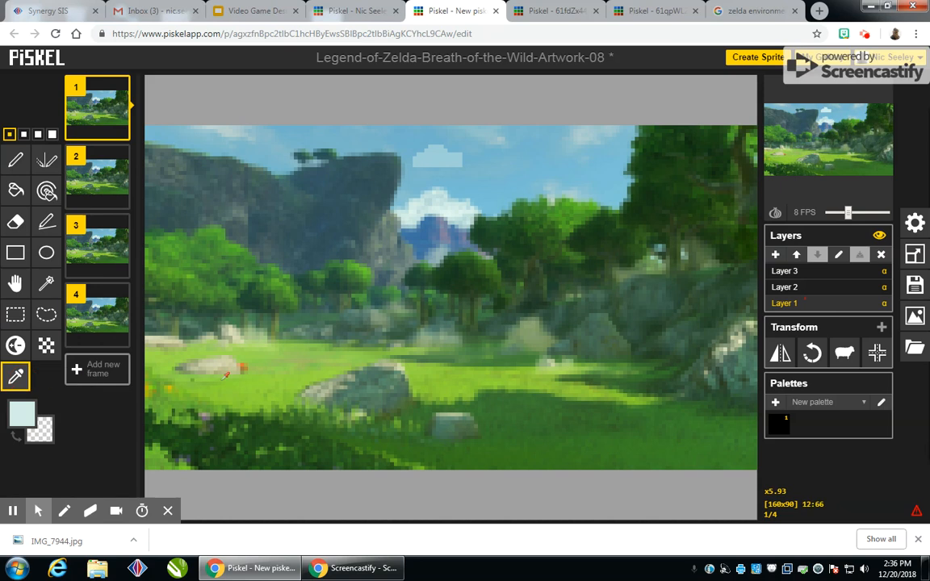
left_click(263, 427)
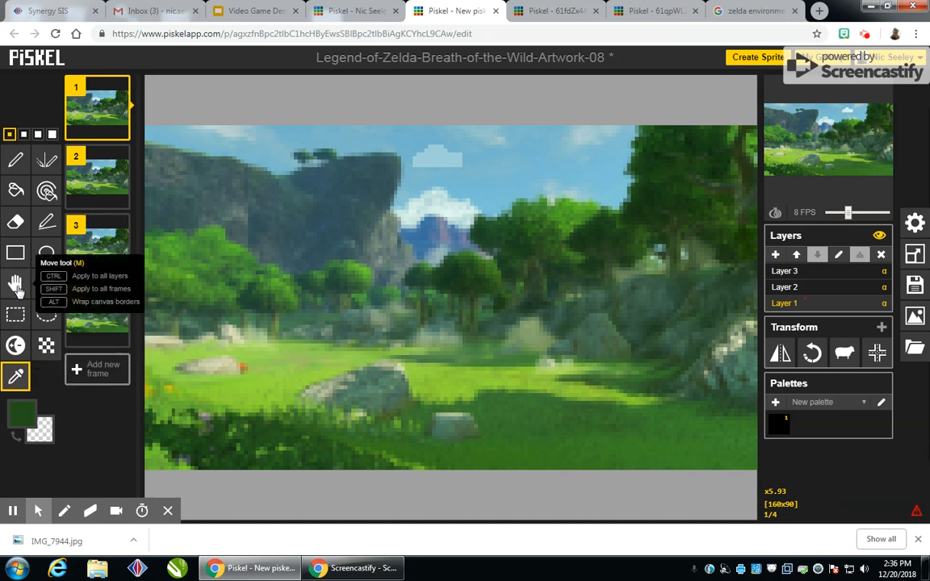
Draw scattered dark green grass blades across the lower meadow on Layer 1 of frame 1
left_click(15, 159)
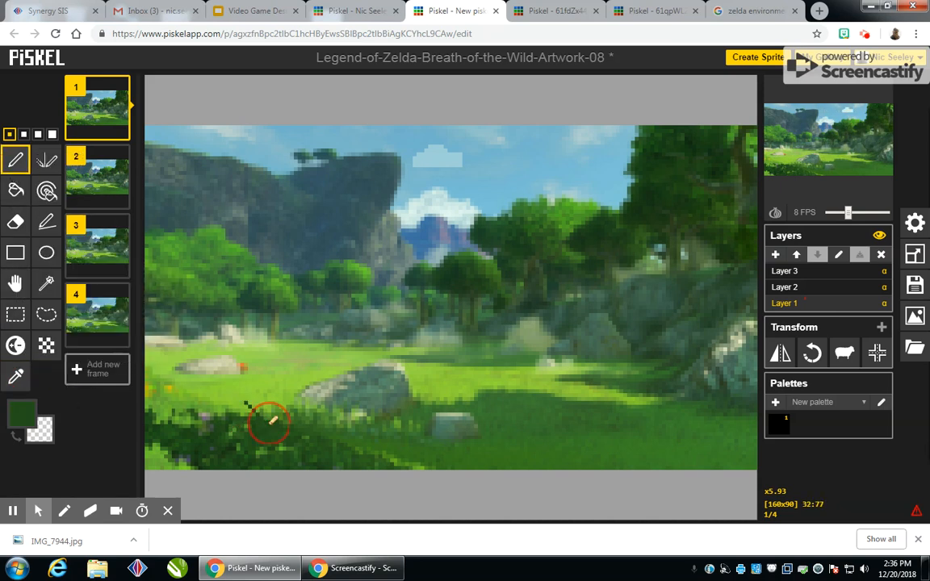
left_click_drag(292, 399, 293, 414)
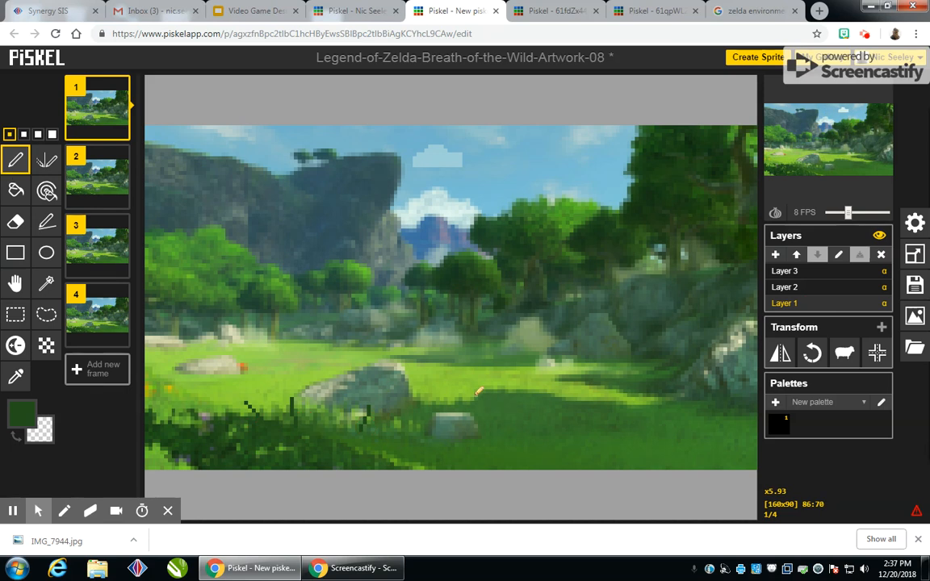
left_click_drag(477, 395, 523, 423)
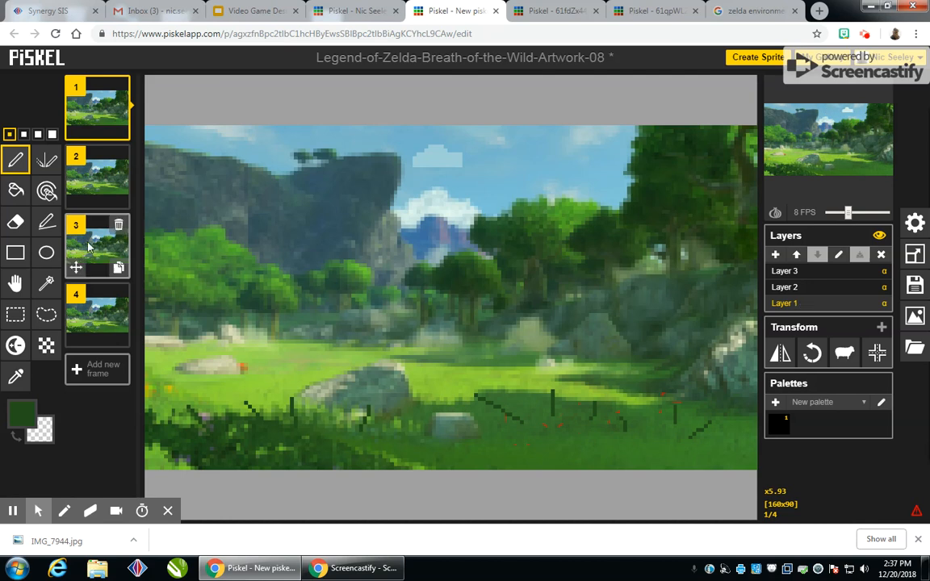
Draw dark green grass blades at slightly different positions and angles across the meadow on frame 2
mouse_move(119, 131)
left_click(91, 165)
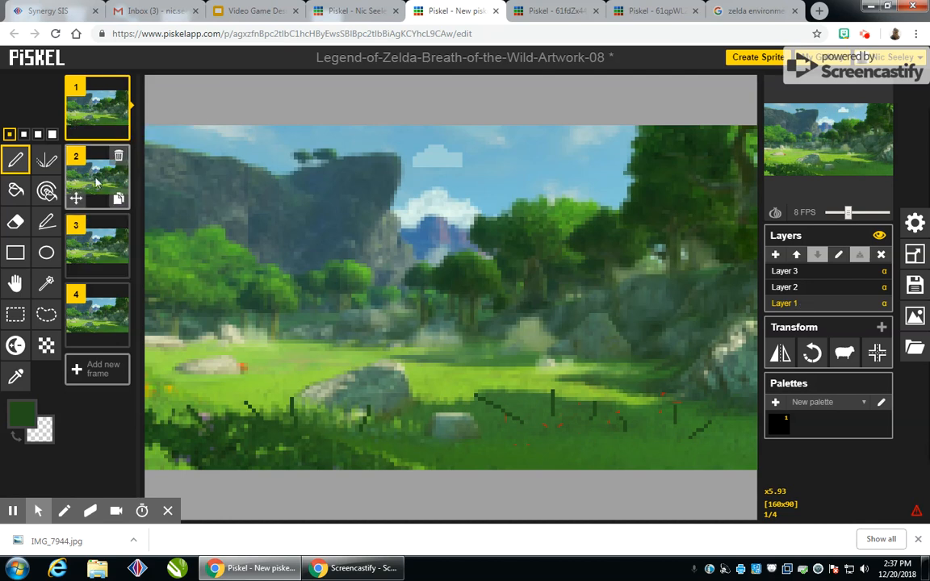
left_click_drag(281, 409, 404, 402)
left_click_drag(510, 418, 590, 414)
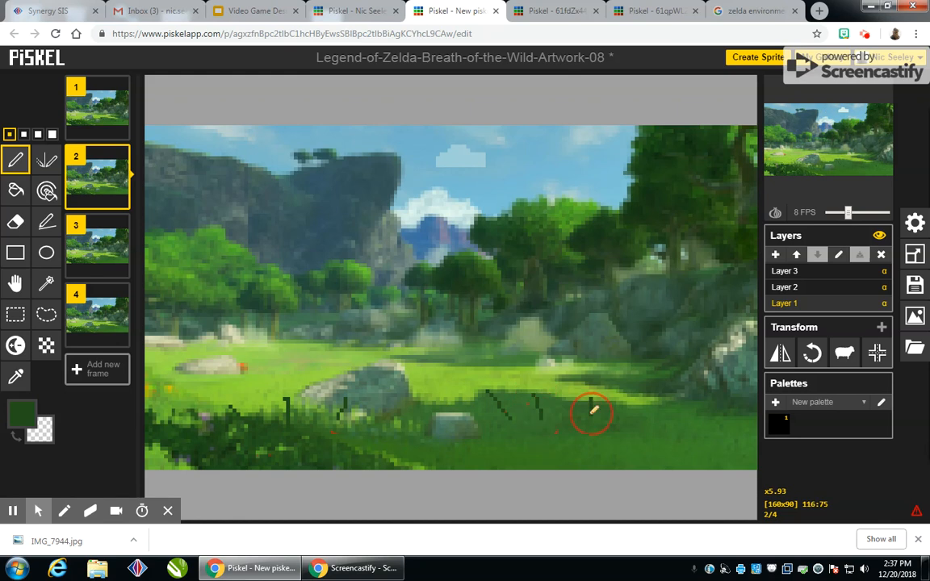
Draw dark green grass blades across the meadow and over the small rock on frame 3
left_click(95, 267)
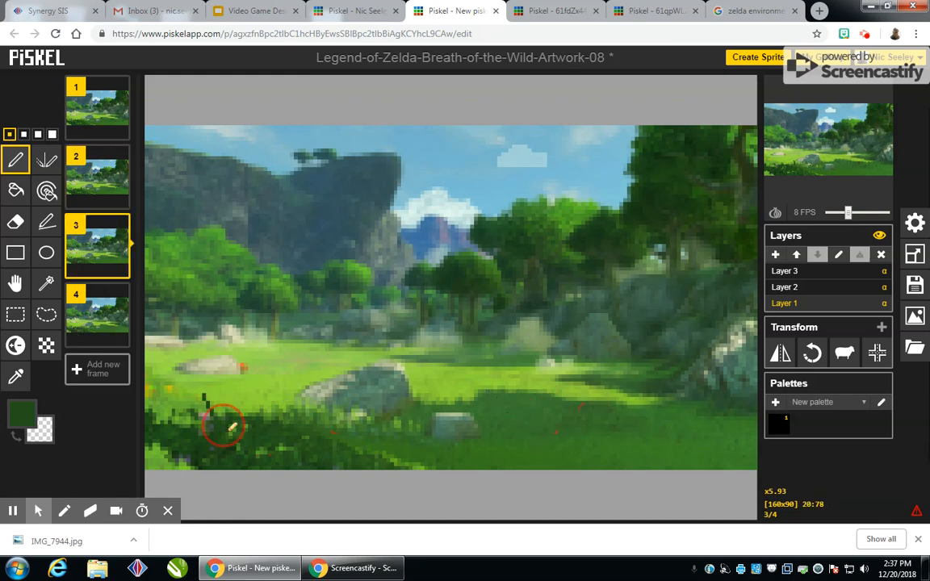
left_click_drag(370, 408, 360, 428)
left_click_drag(420, 403, 457, 432)
left_click_drag(511, 414, 528, 425)
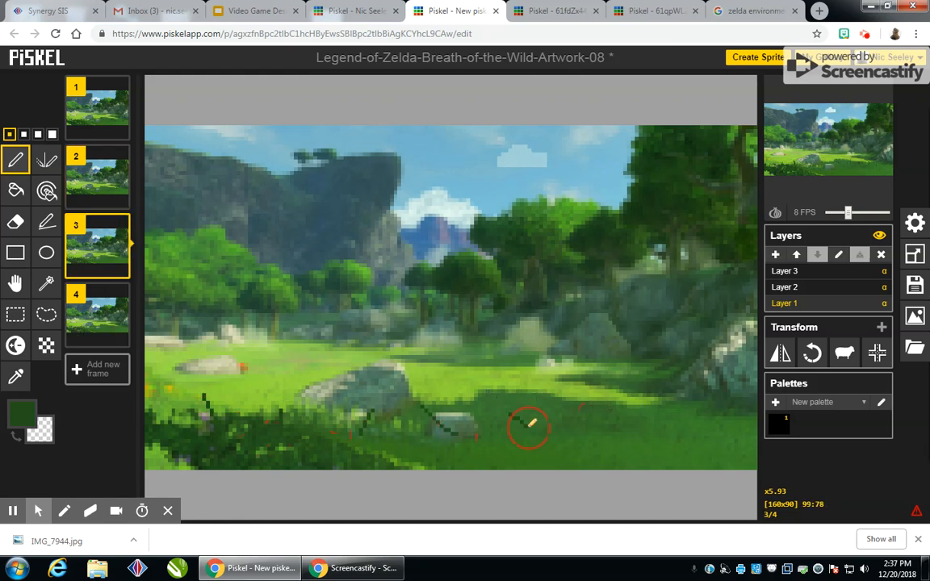
Draw another varied set of dark green grass blades across the meadow on frame 4
left_click(95, 313)
left_click_drag(360, 413, 357, 432)
left_click_drag(448, 412, 477, 436)
left_click_drag(530, 404, 530, 423)
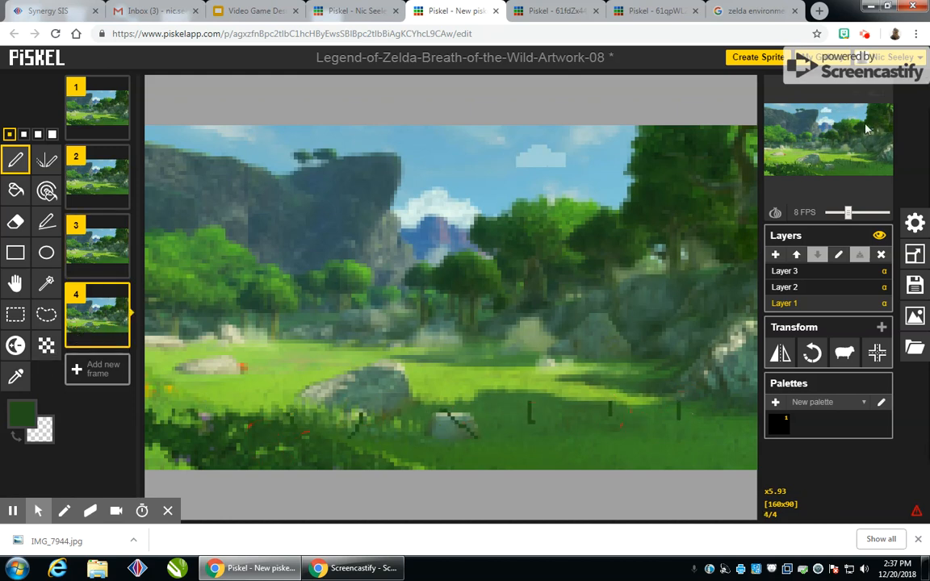
Watch the environment animation in an enlarged preview popup and close the popup
mouse_move(839, 174)
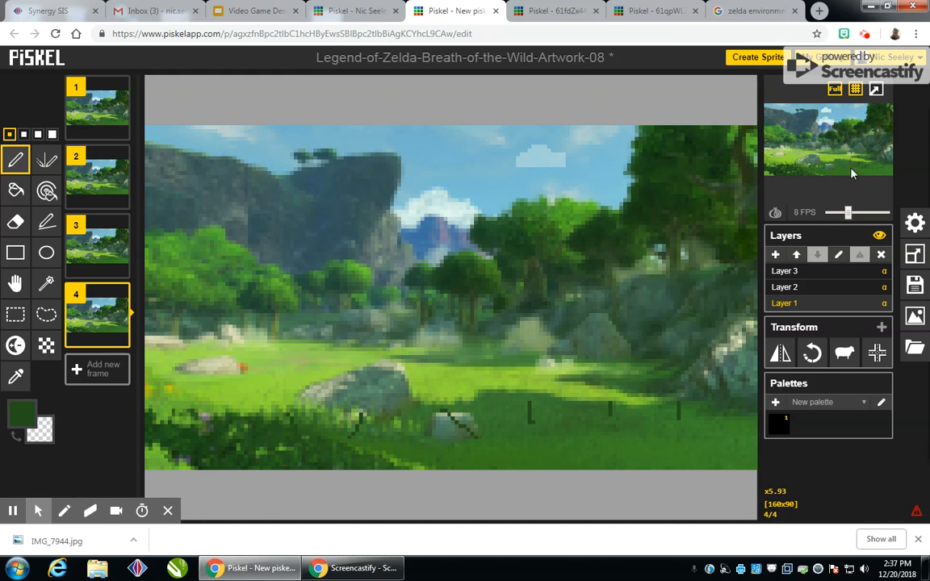
left_click(880, 95)
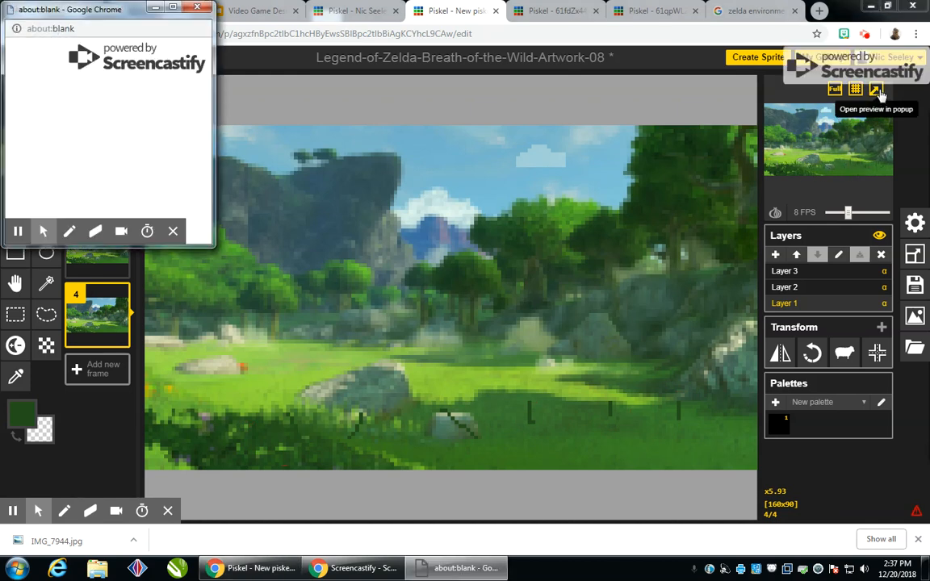
left_click_drag(213, 248, 688, 487)
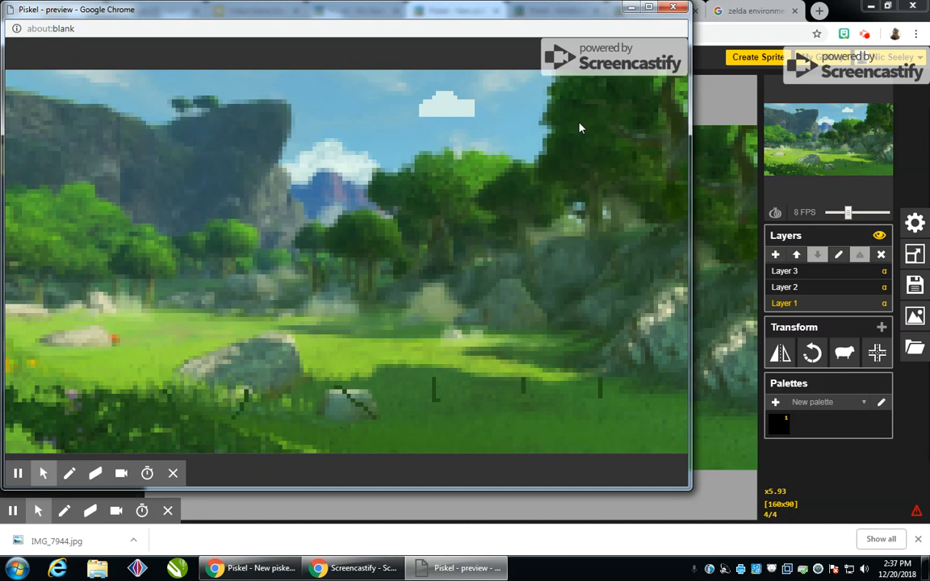
left_click(675, 6)
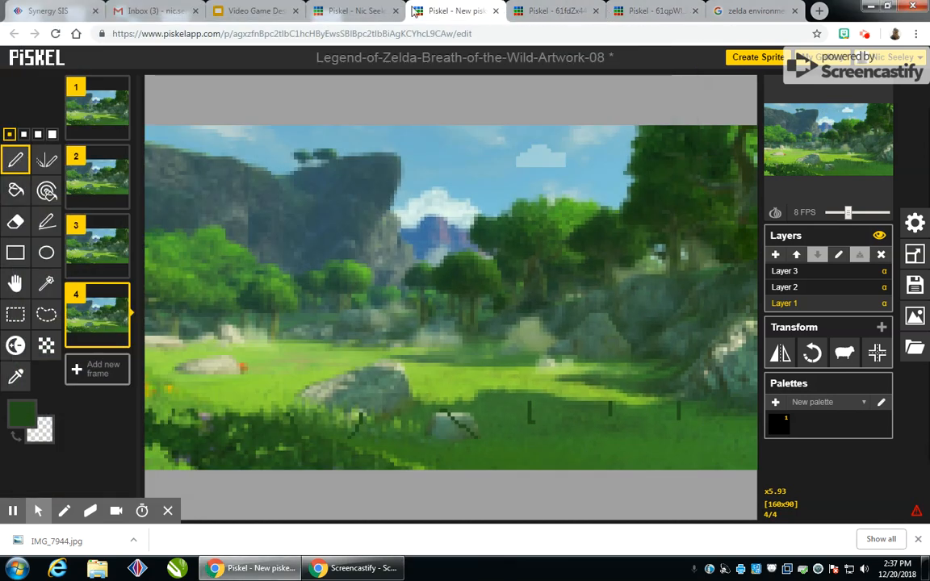
Review the shield and character sprite animations, ending back on the environment sprite
left_click(340, 10)
left_click(543, 6)
left_click(650, 11)
left_click(565, 11)
mouse_move(866, 180)
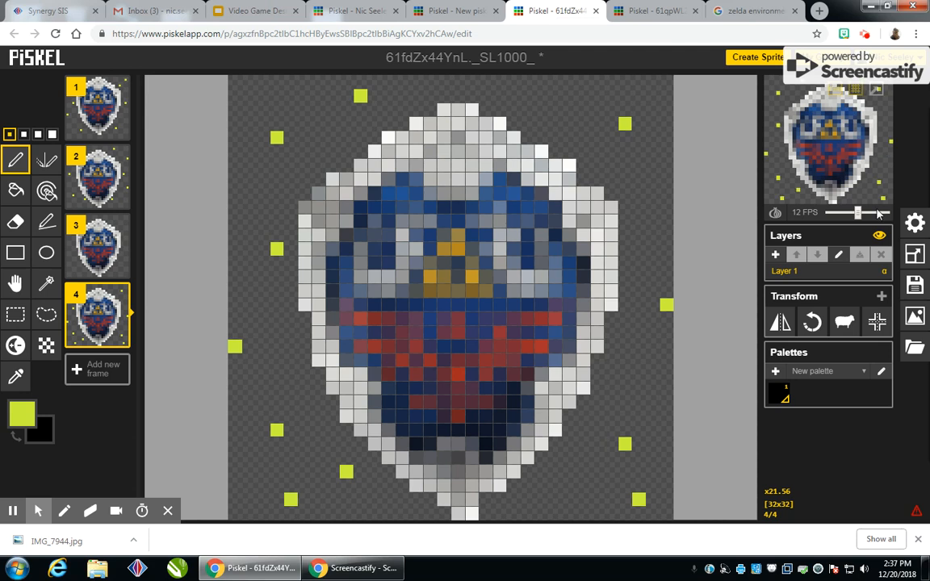
left_click(646, 10)
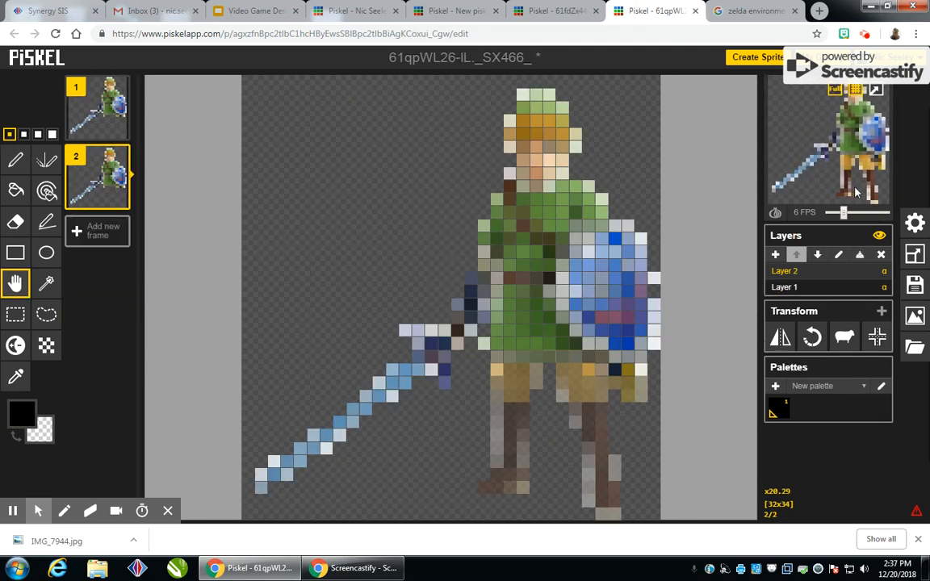
left_click(458, 10)
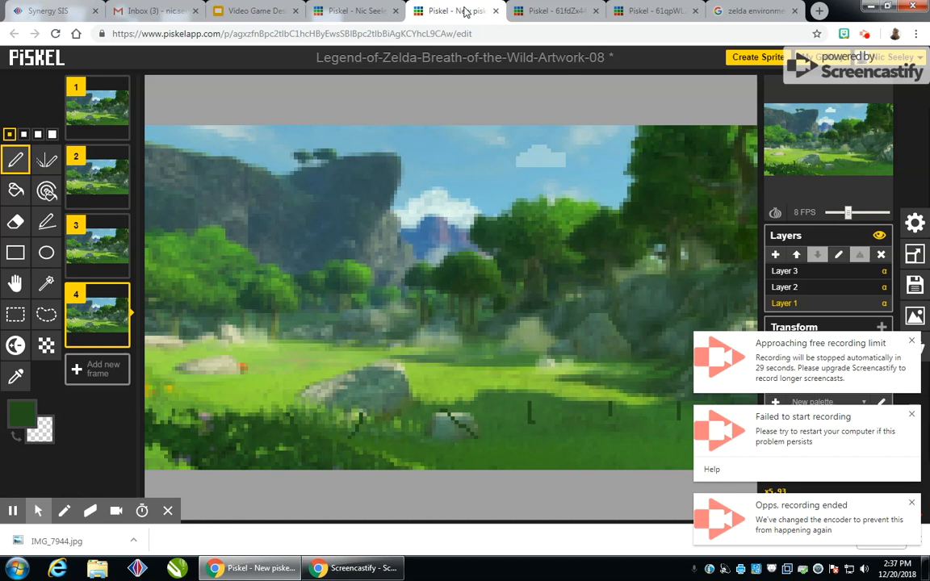